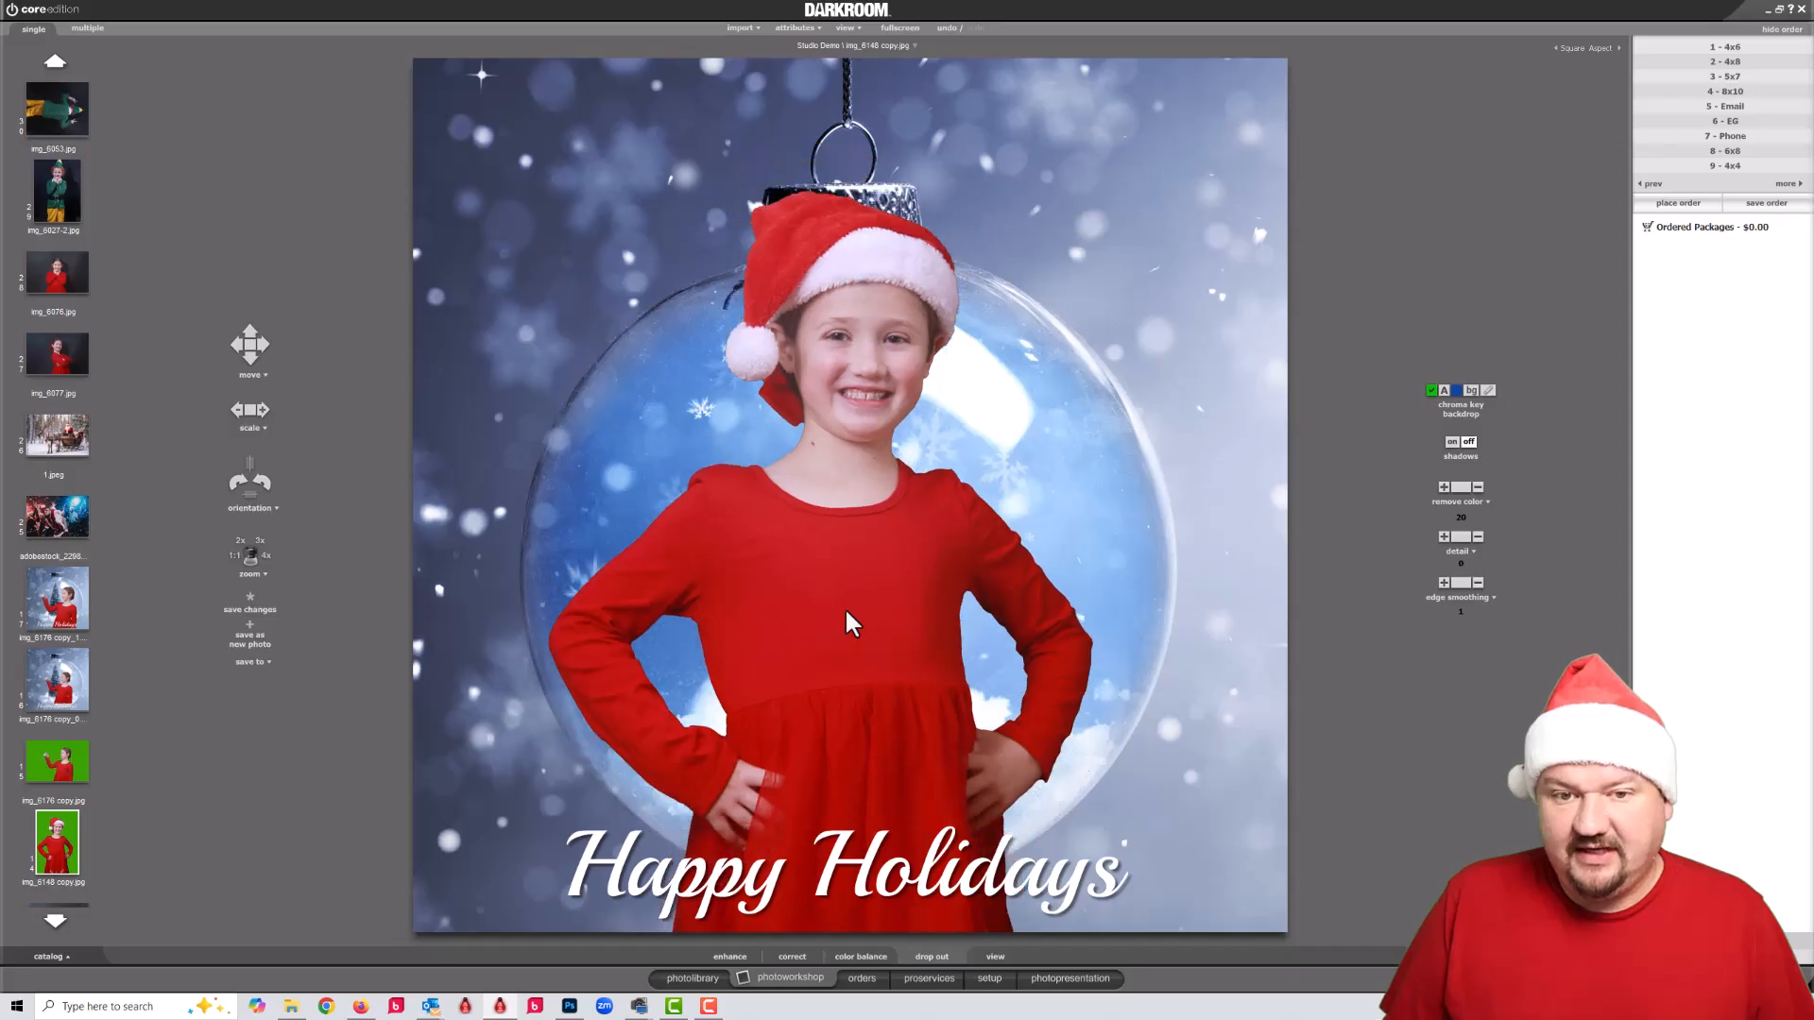
Scale the girl in the red dress down to fit inside the glass ornament.
scroll(854, 595, "down", 2)
scroll(854, 596, "down", 2)
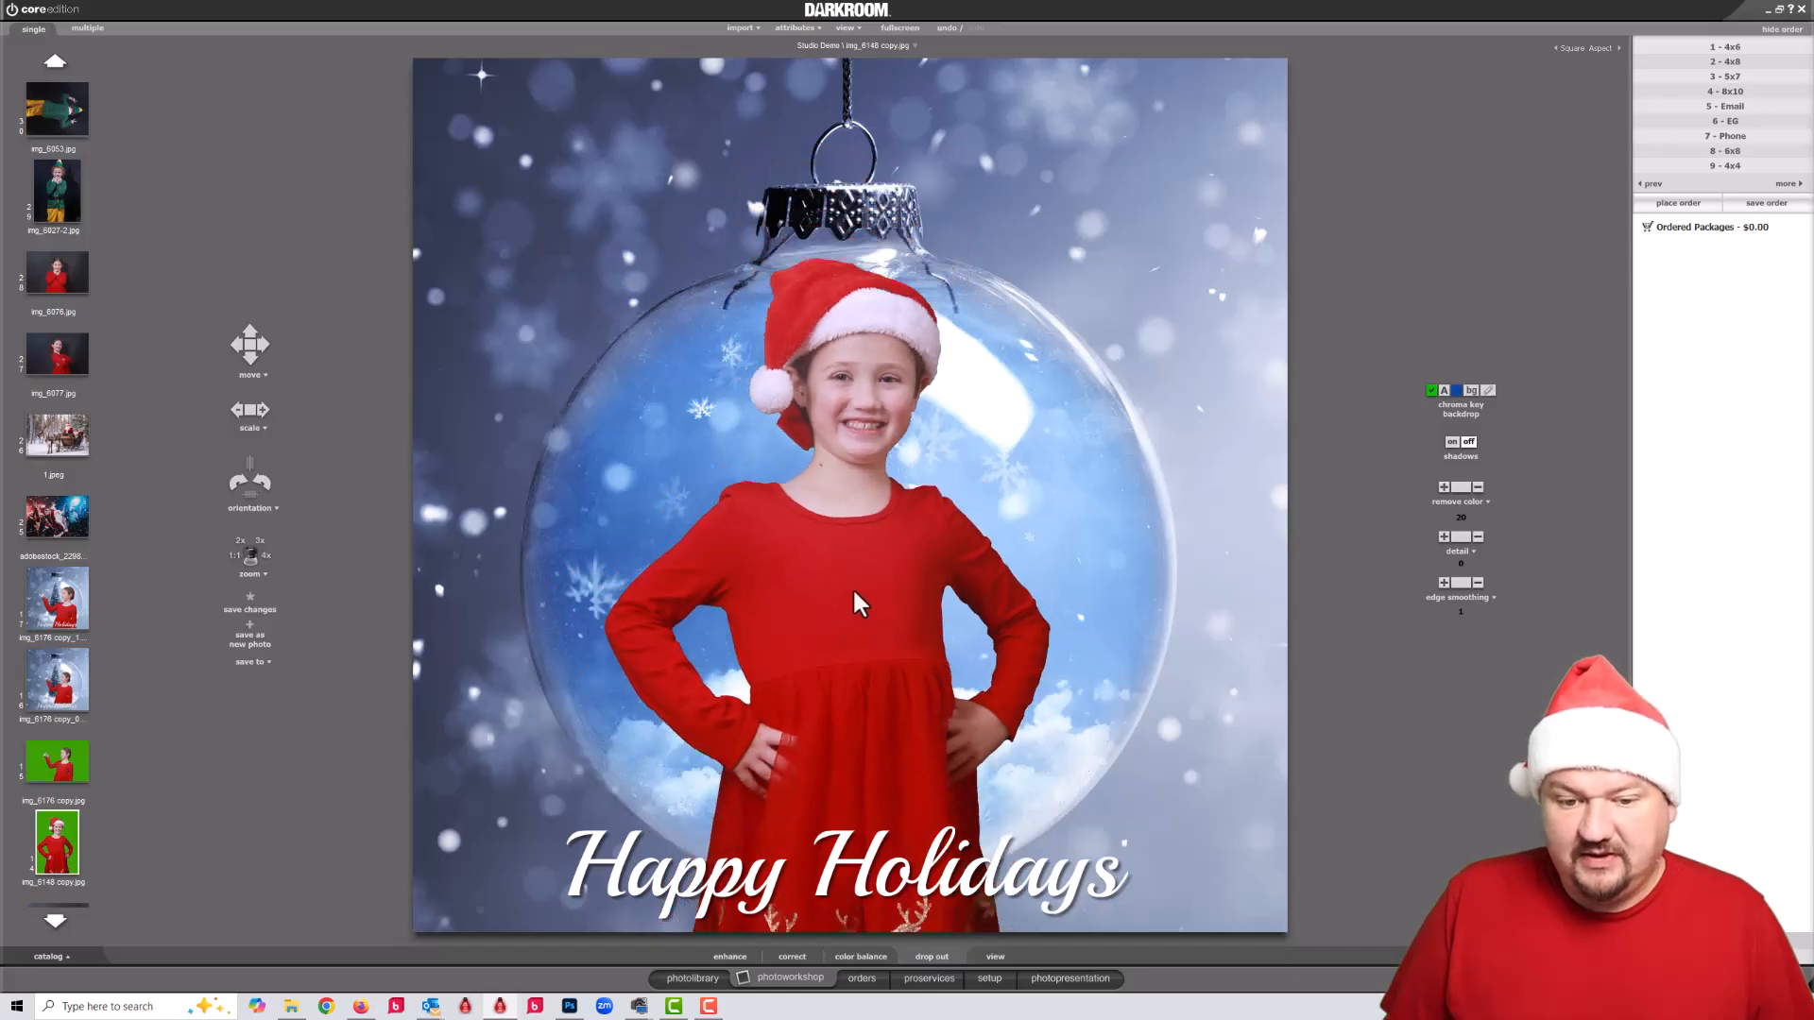
scroll(859, 587, "down", 2)
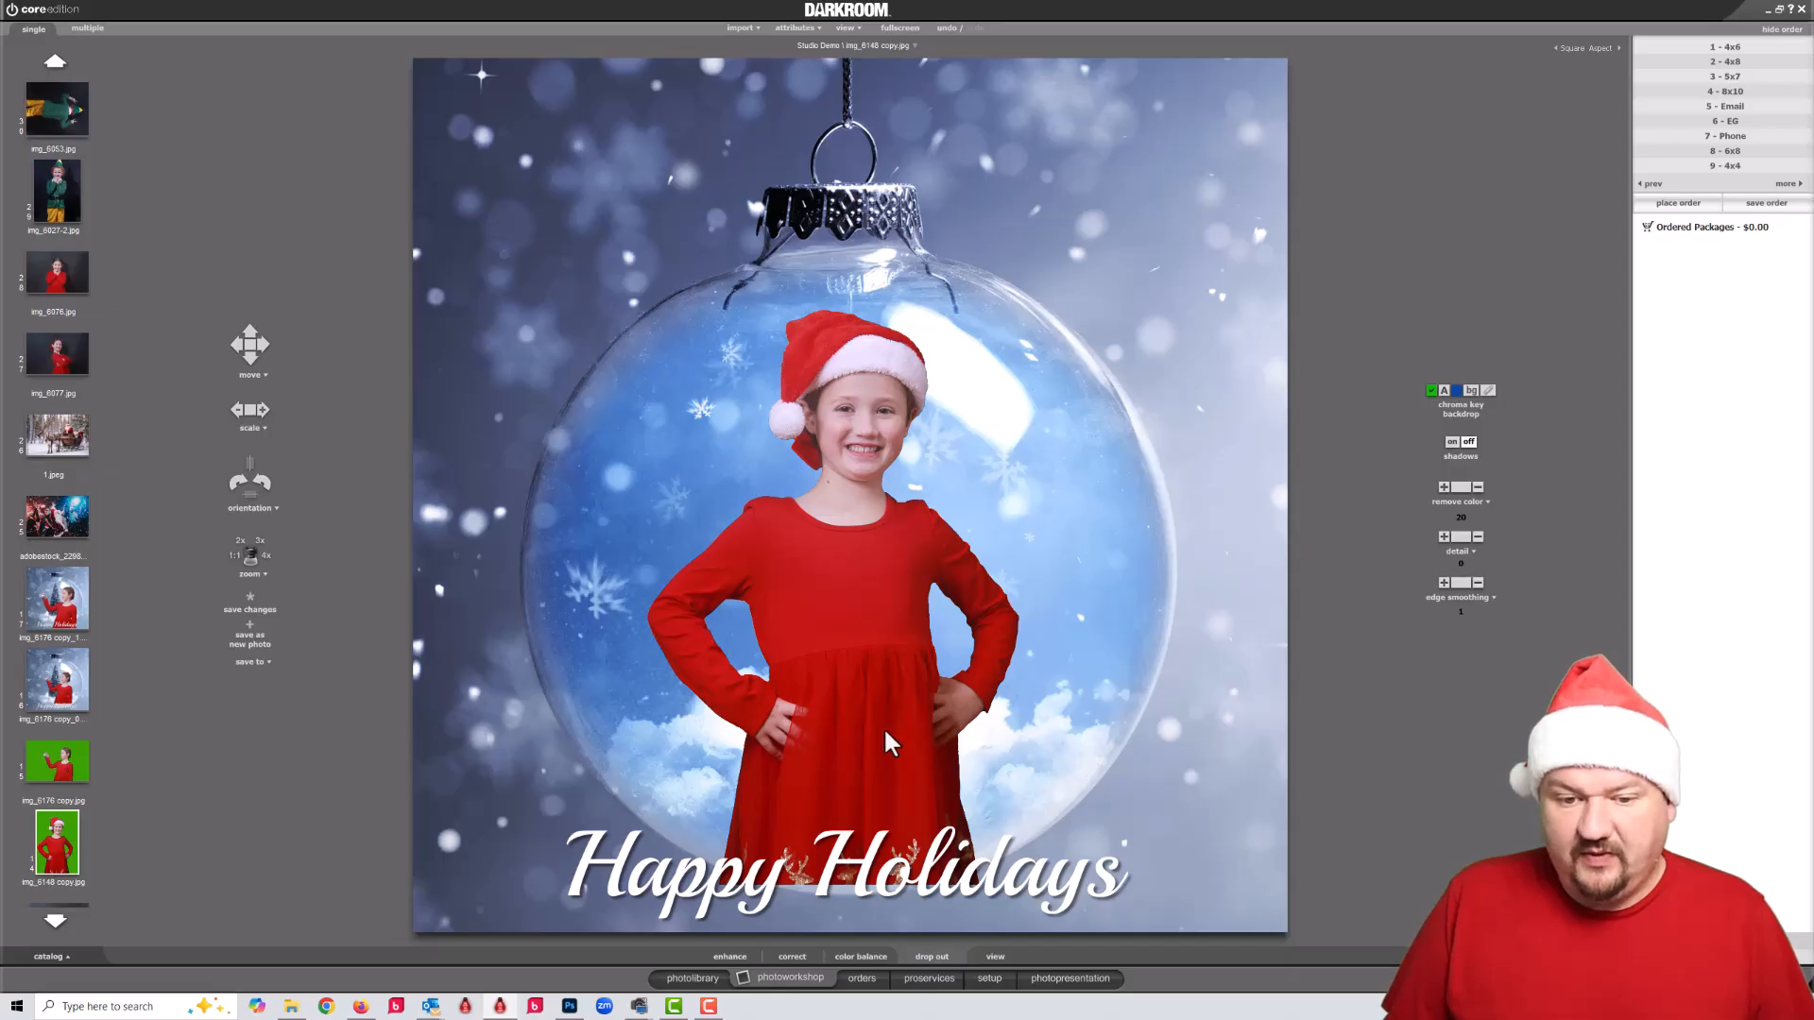
scroll(883, 728, "up", 2)
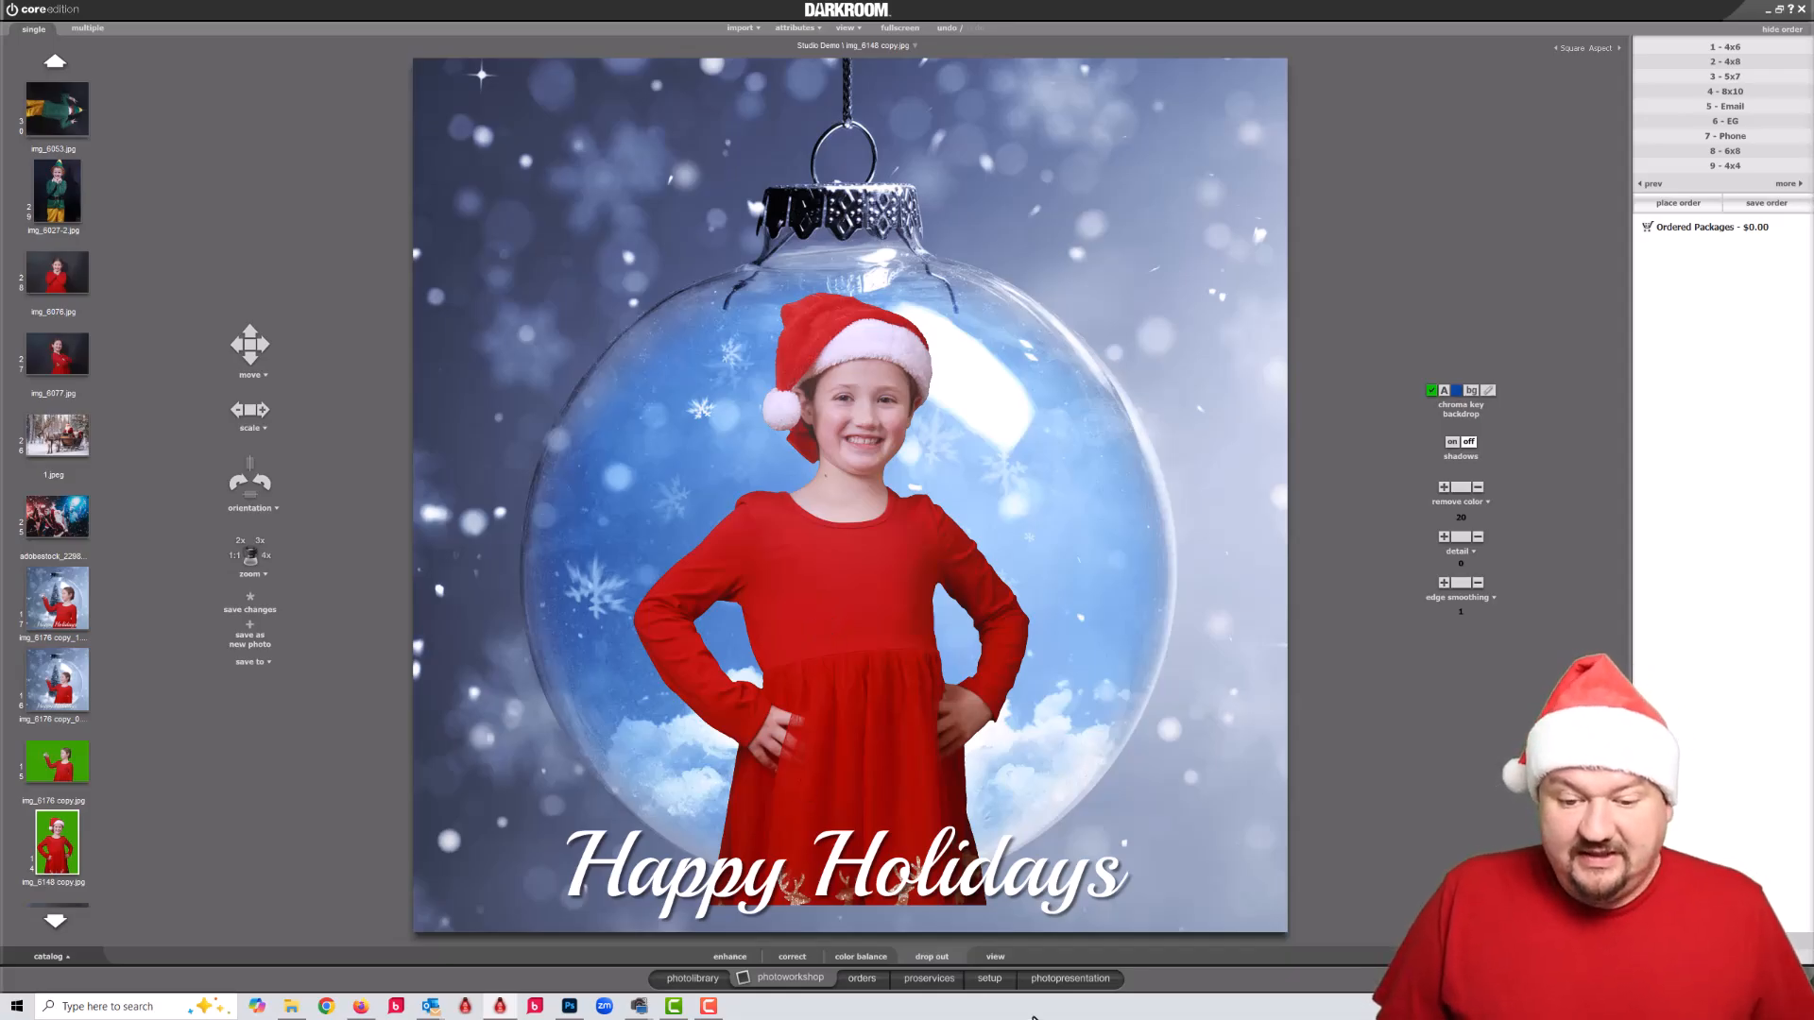
Open the 5x5 Ornament template for editing and review the photo placeholder's transparency and movement options without changing them.
left_click(987, 978)
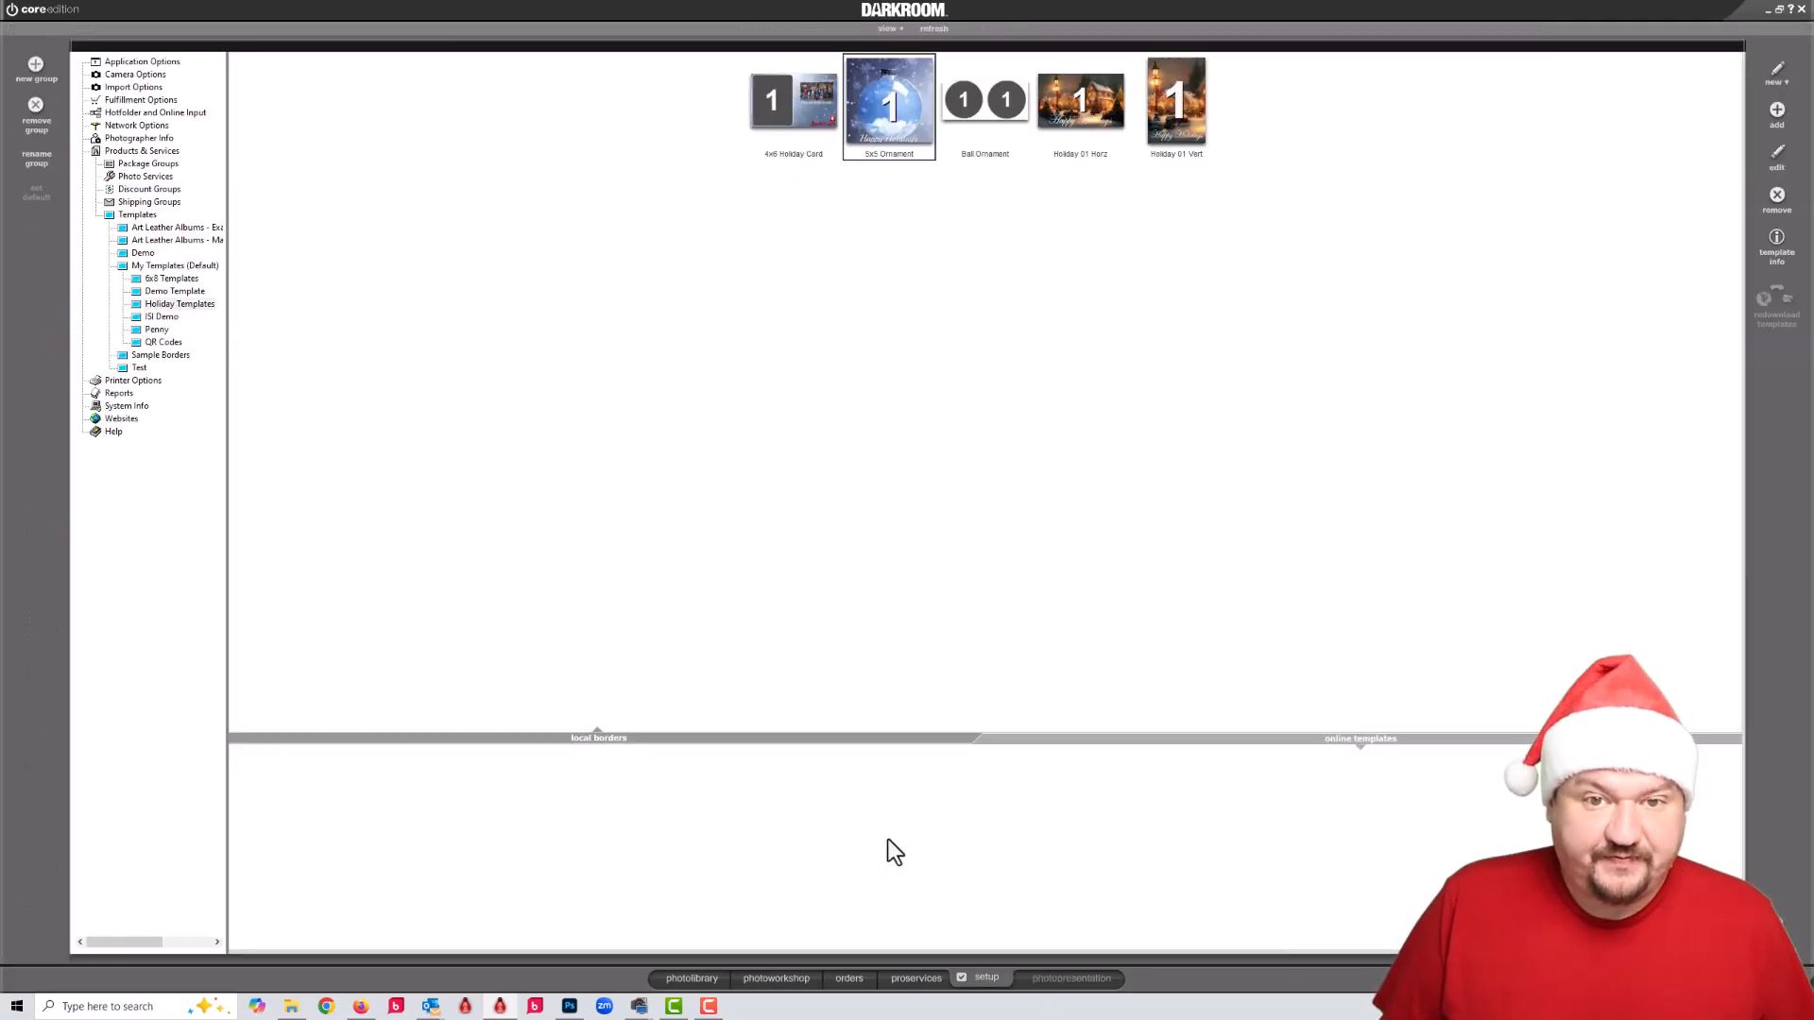
double_click(880, 121)
left_click(870, 474)
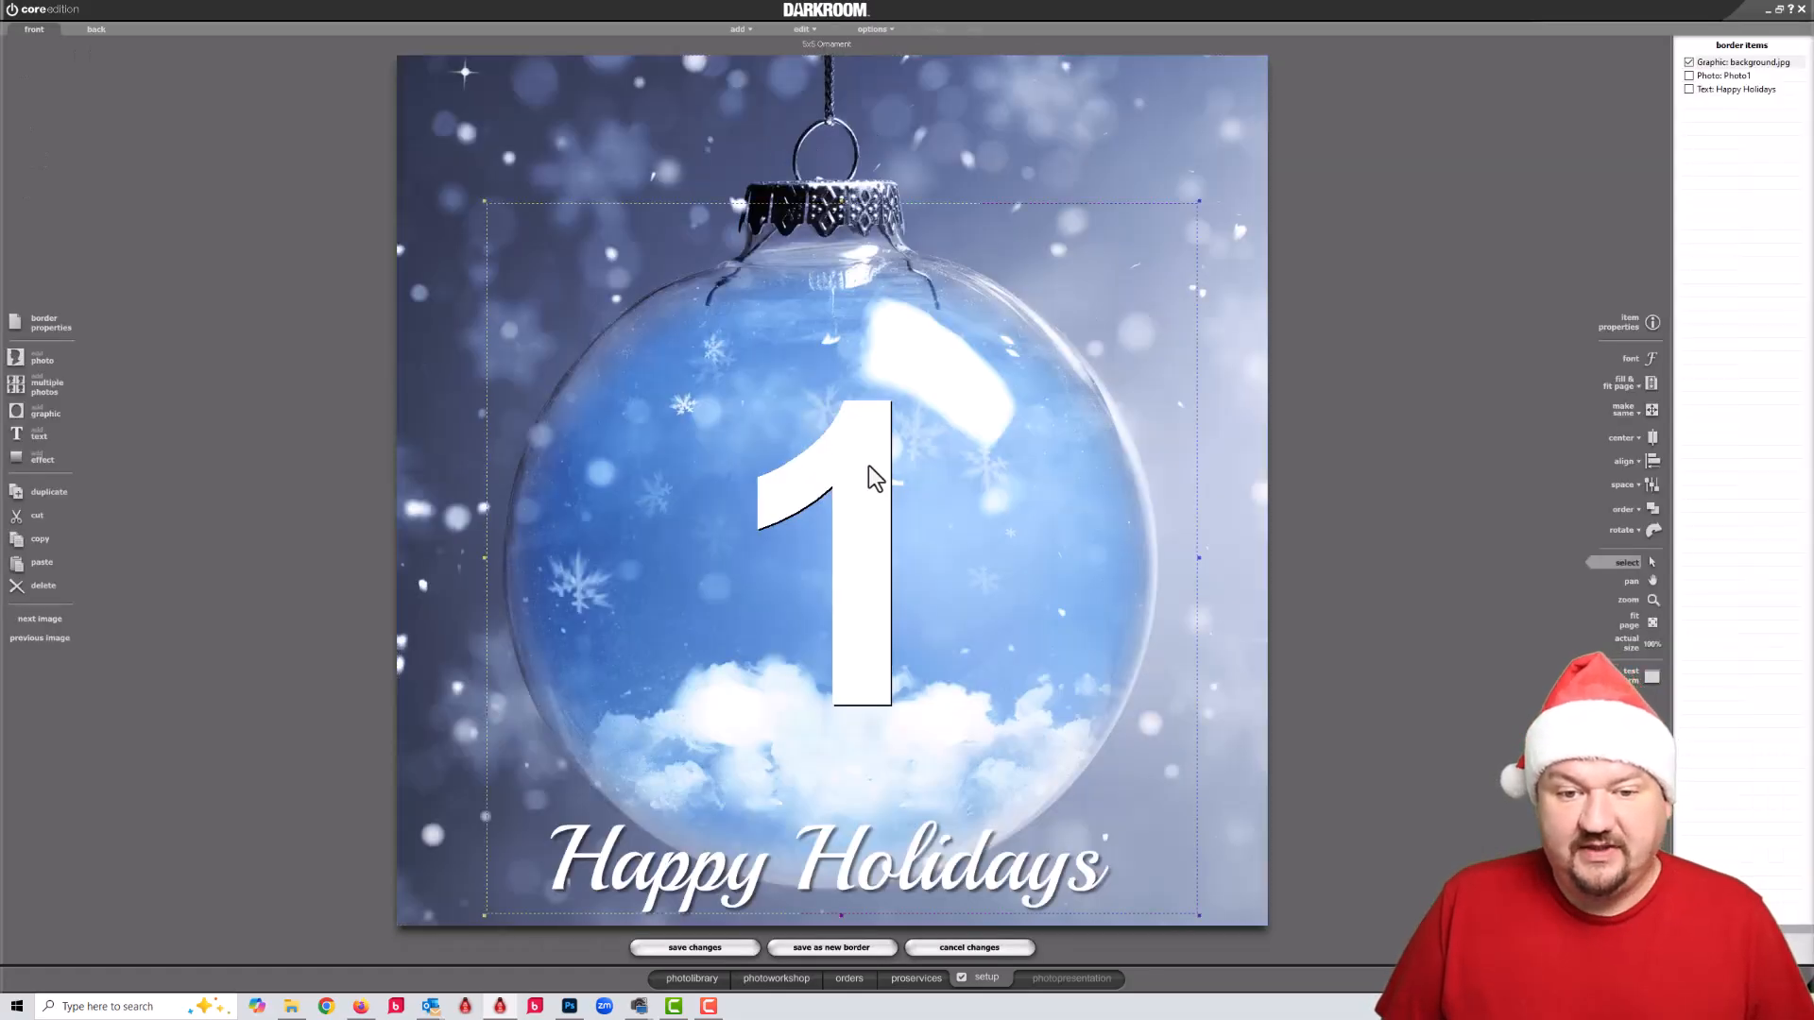
double_click(874, 477)
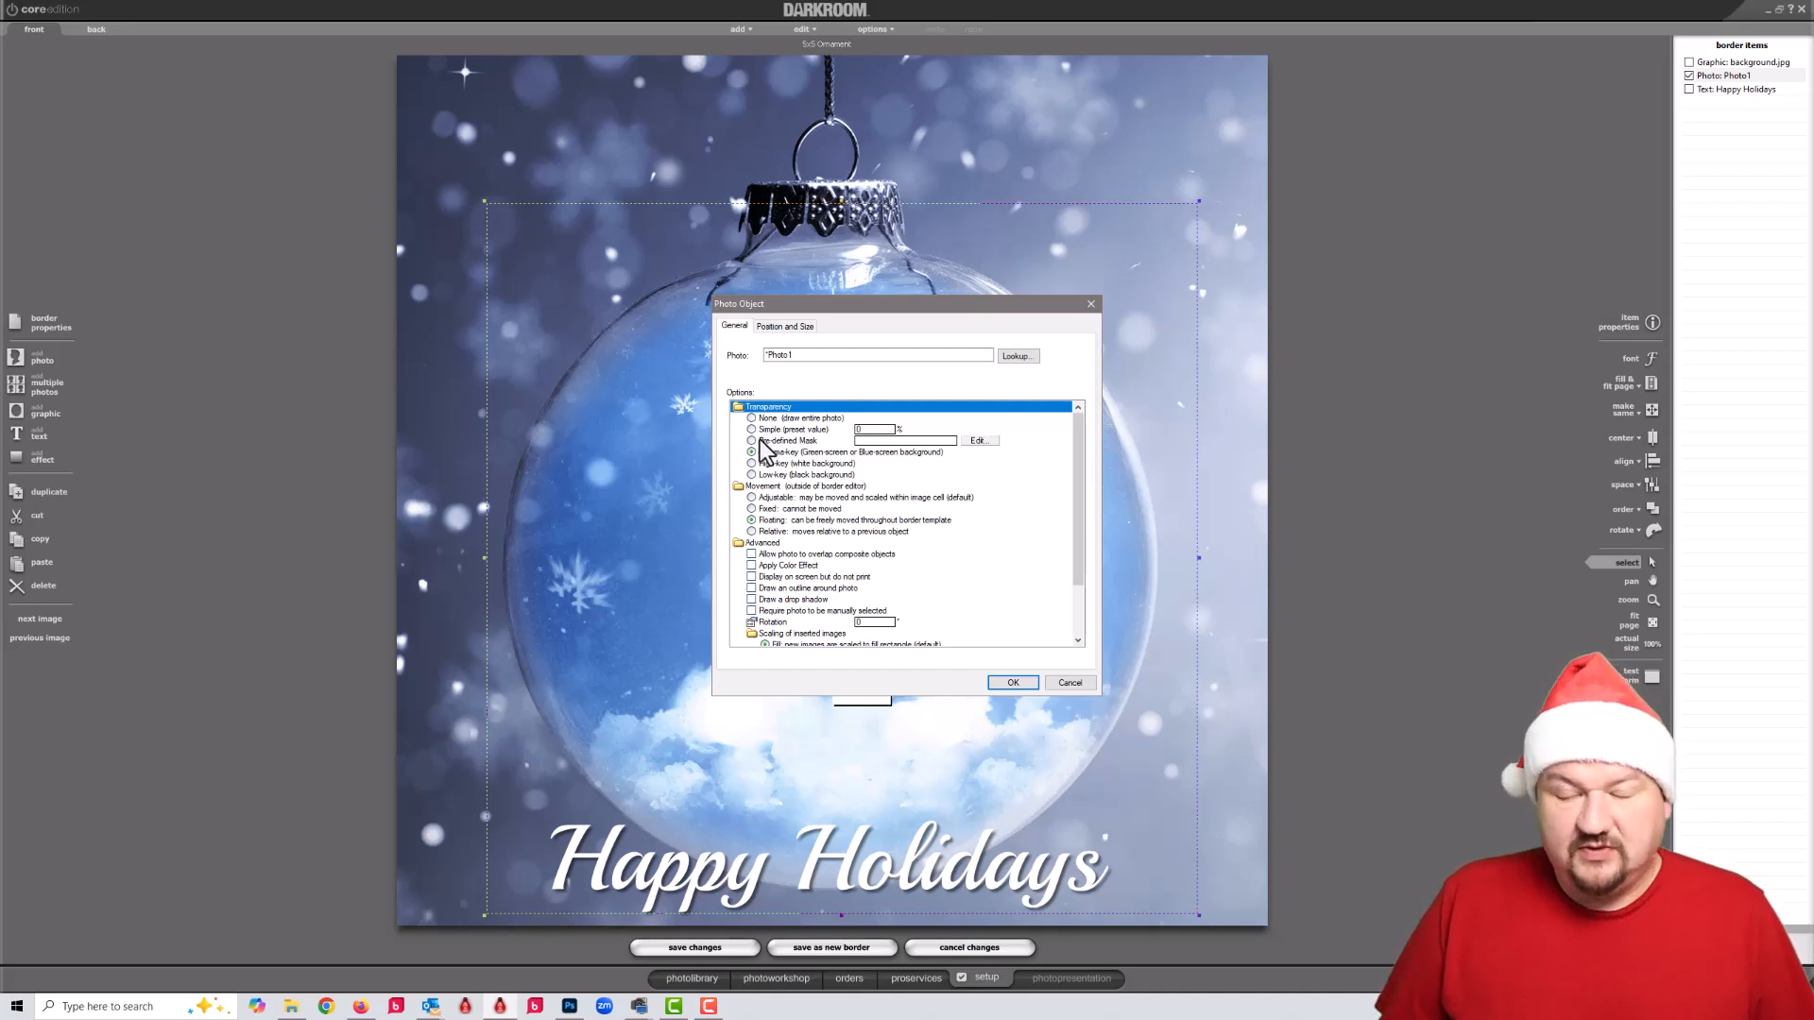
left_click(1075, 686)
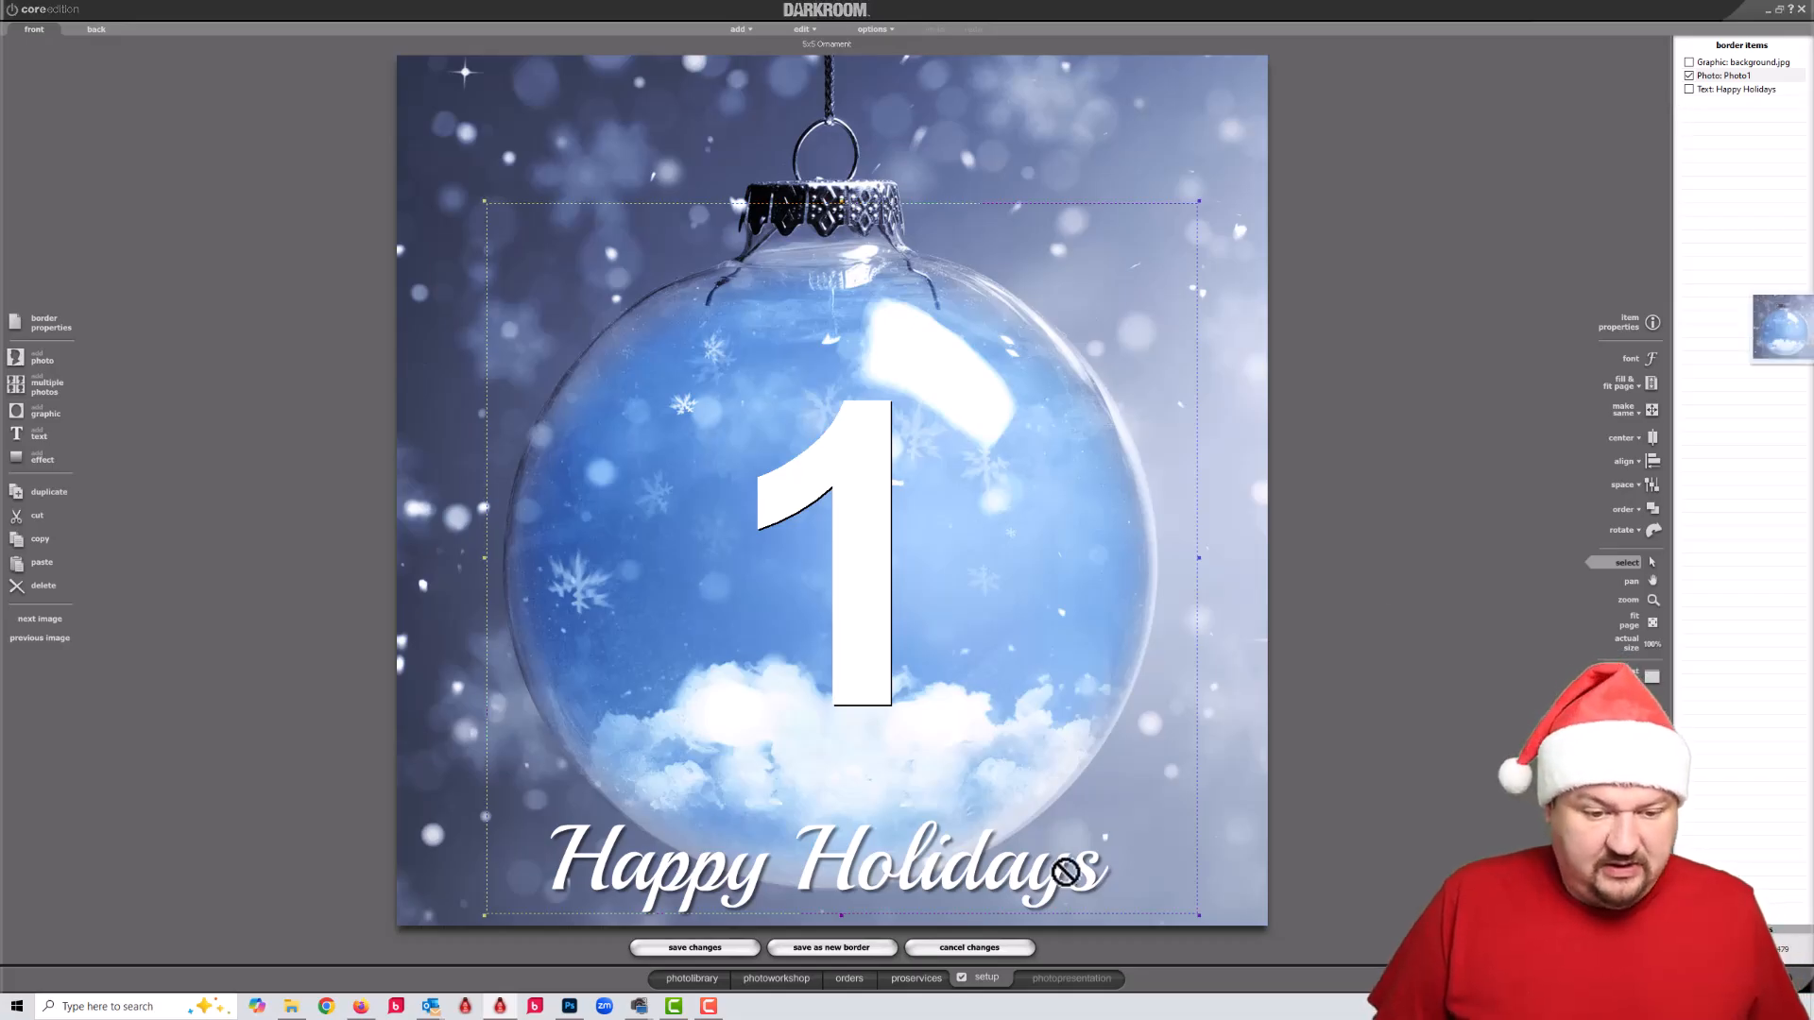
Switch to Photoshop with background.jpg open, duplicate its background layer and hide the original.
mouse_move(574, 1011)
left_click_drag(573, 1016, 668, 557)
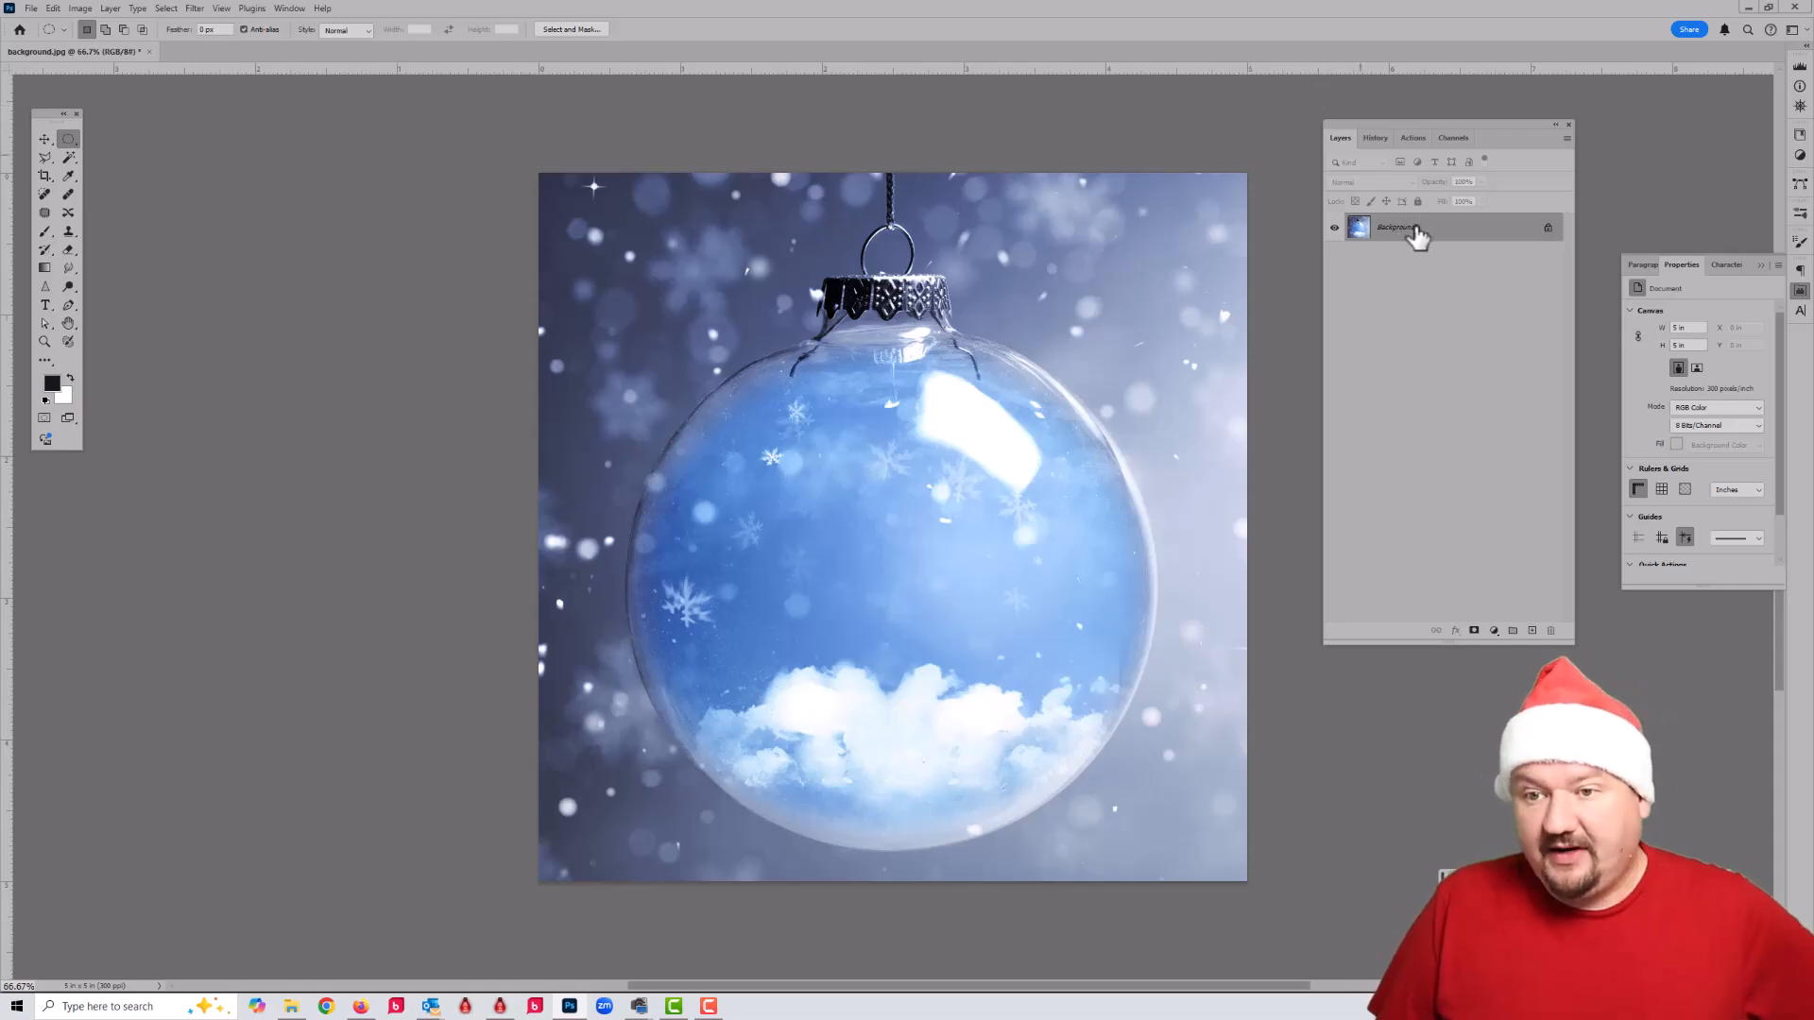
key("ctrl+j")
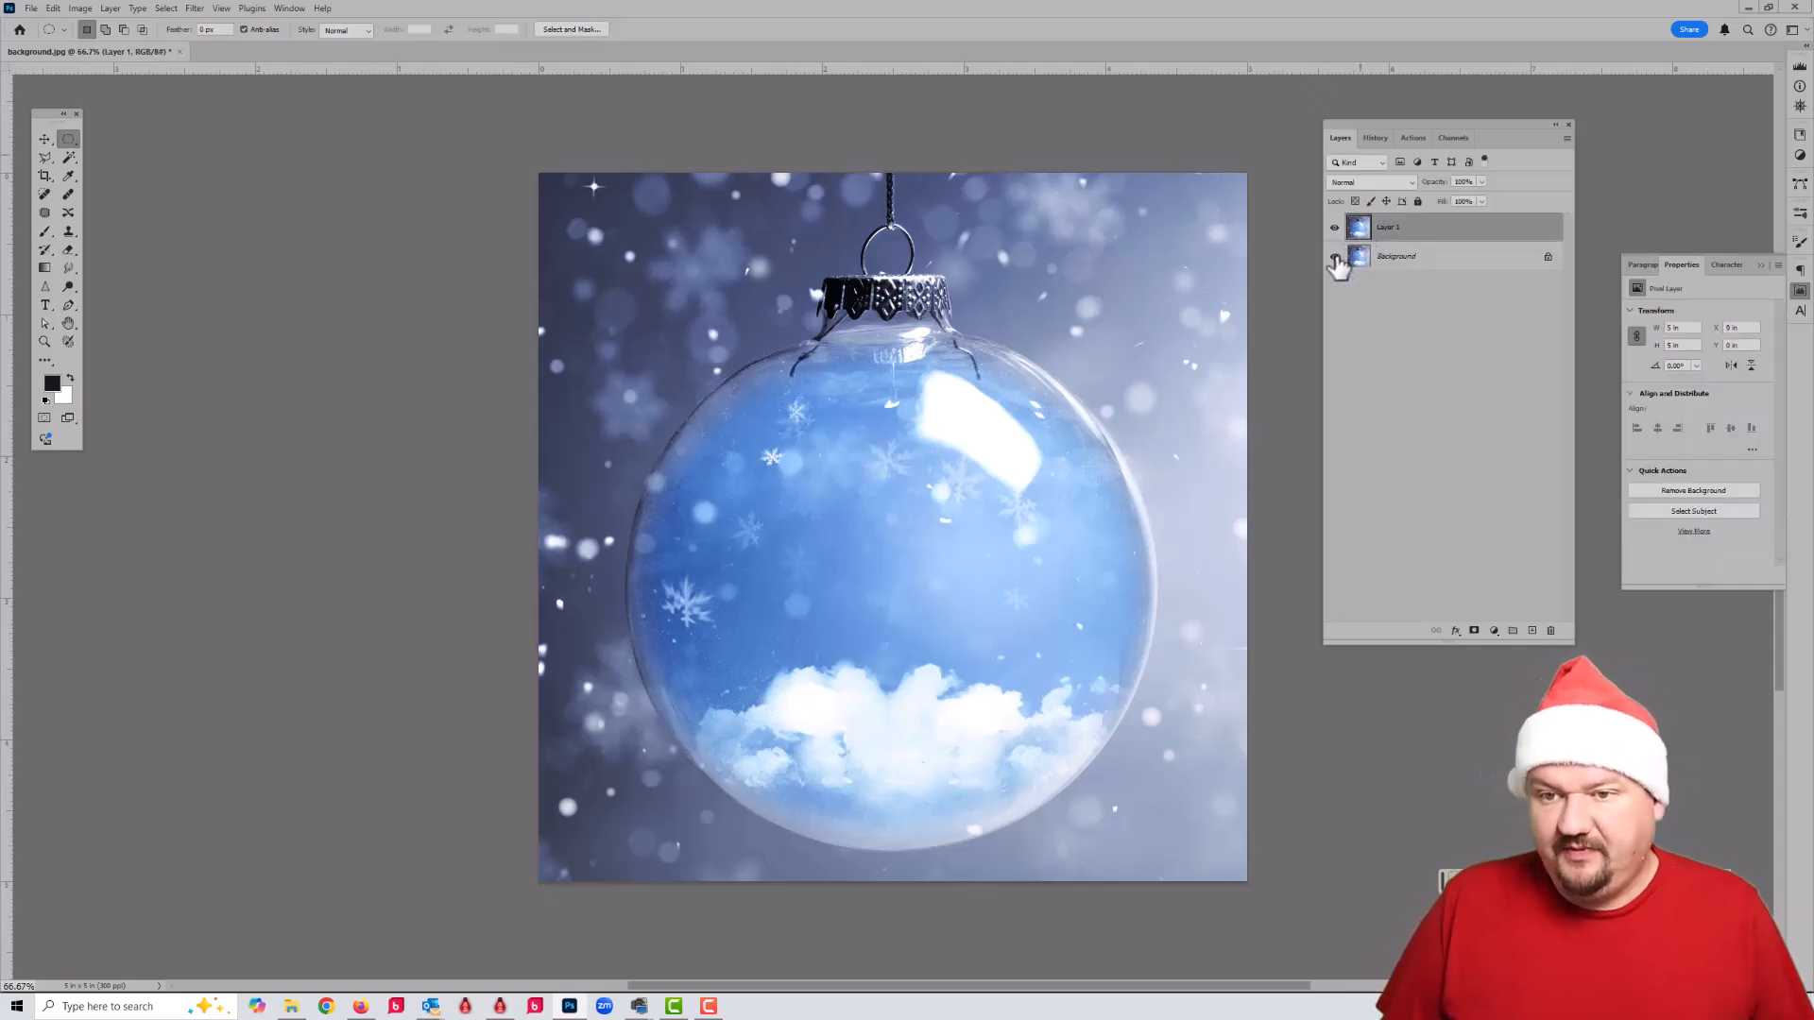
left_click(1335, 257)
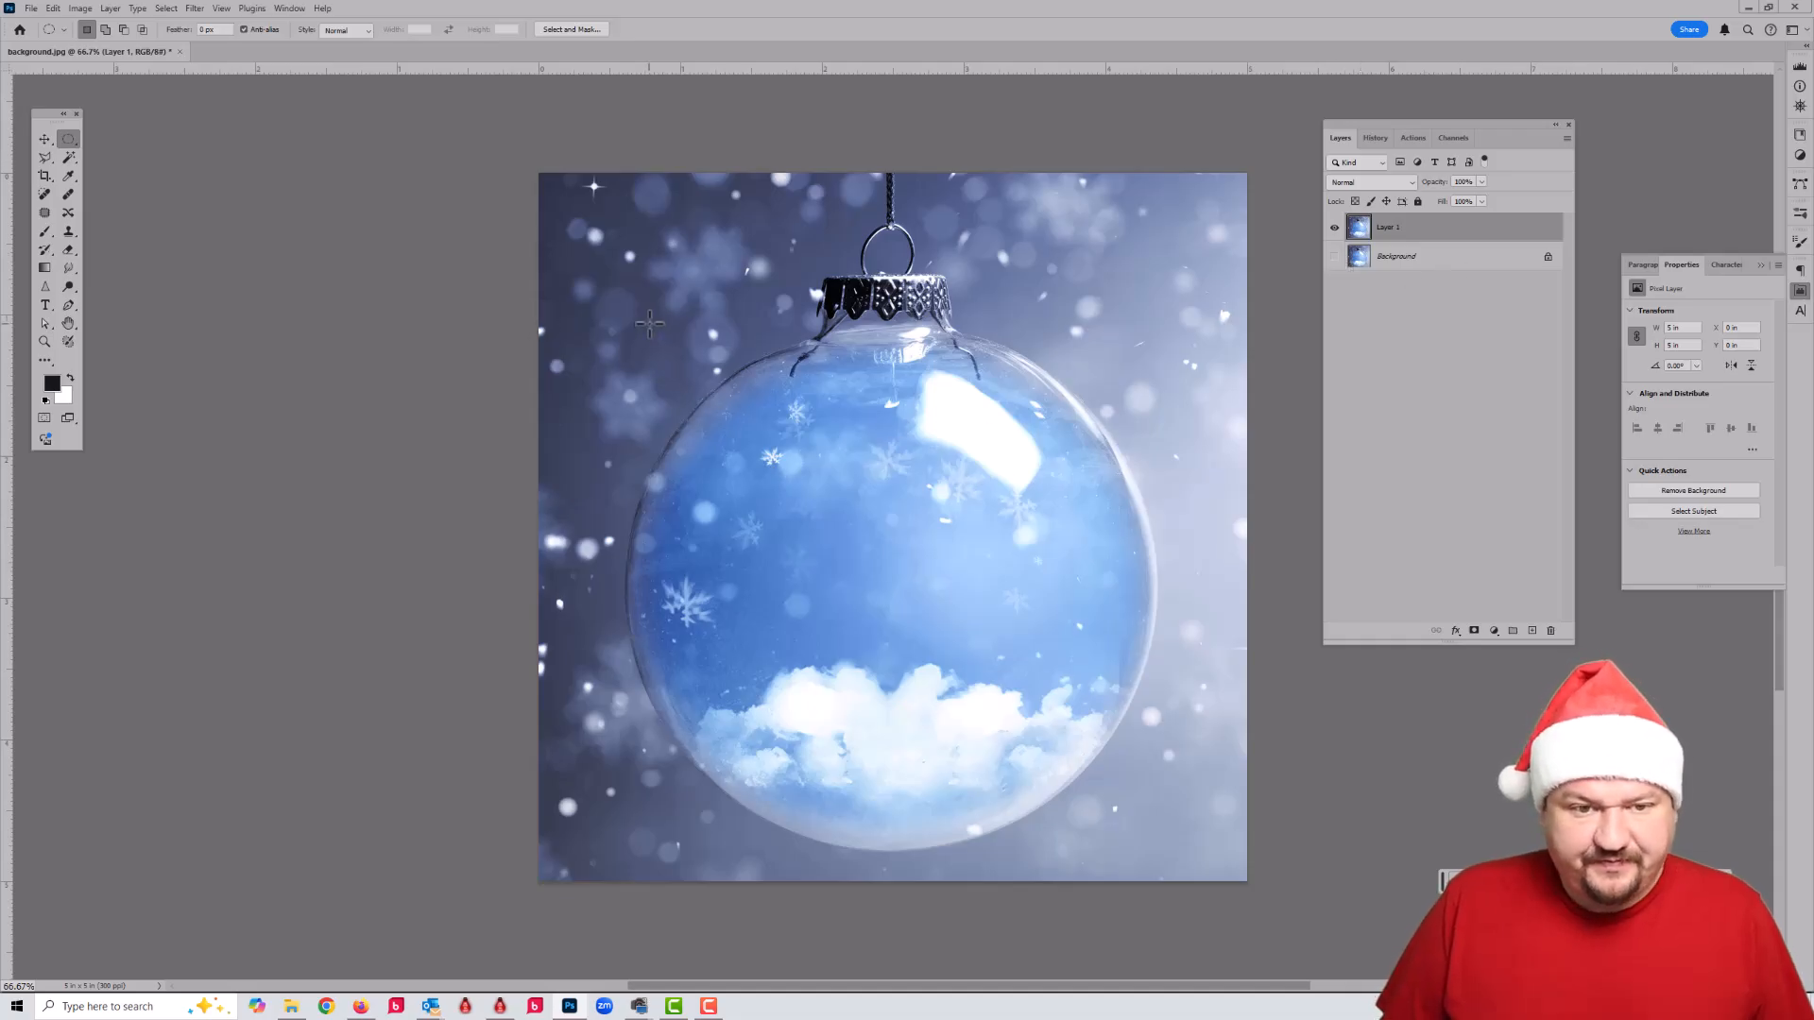
Cut an elliptical area about 3.6 by 3.7 in out of the ornament's interior, and close background.jpg without saving.
left_click_drag(650, 329, 1156, 853)
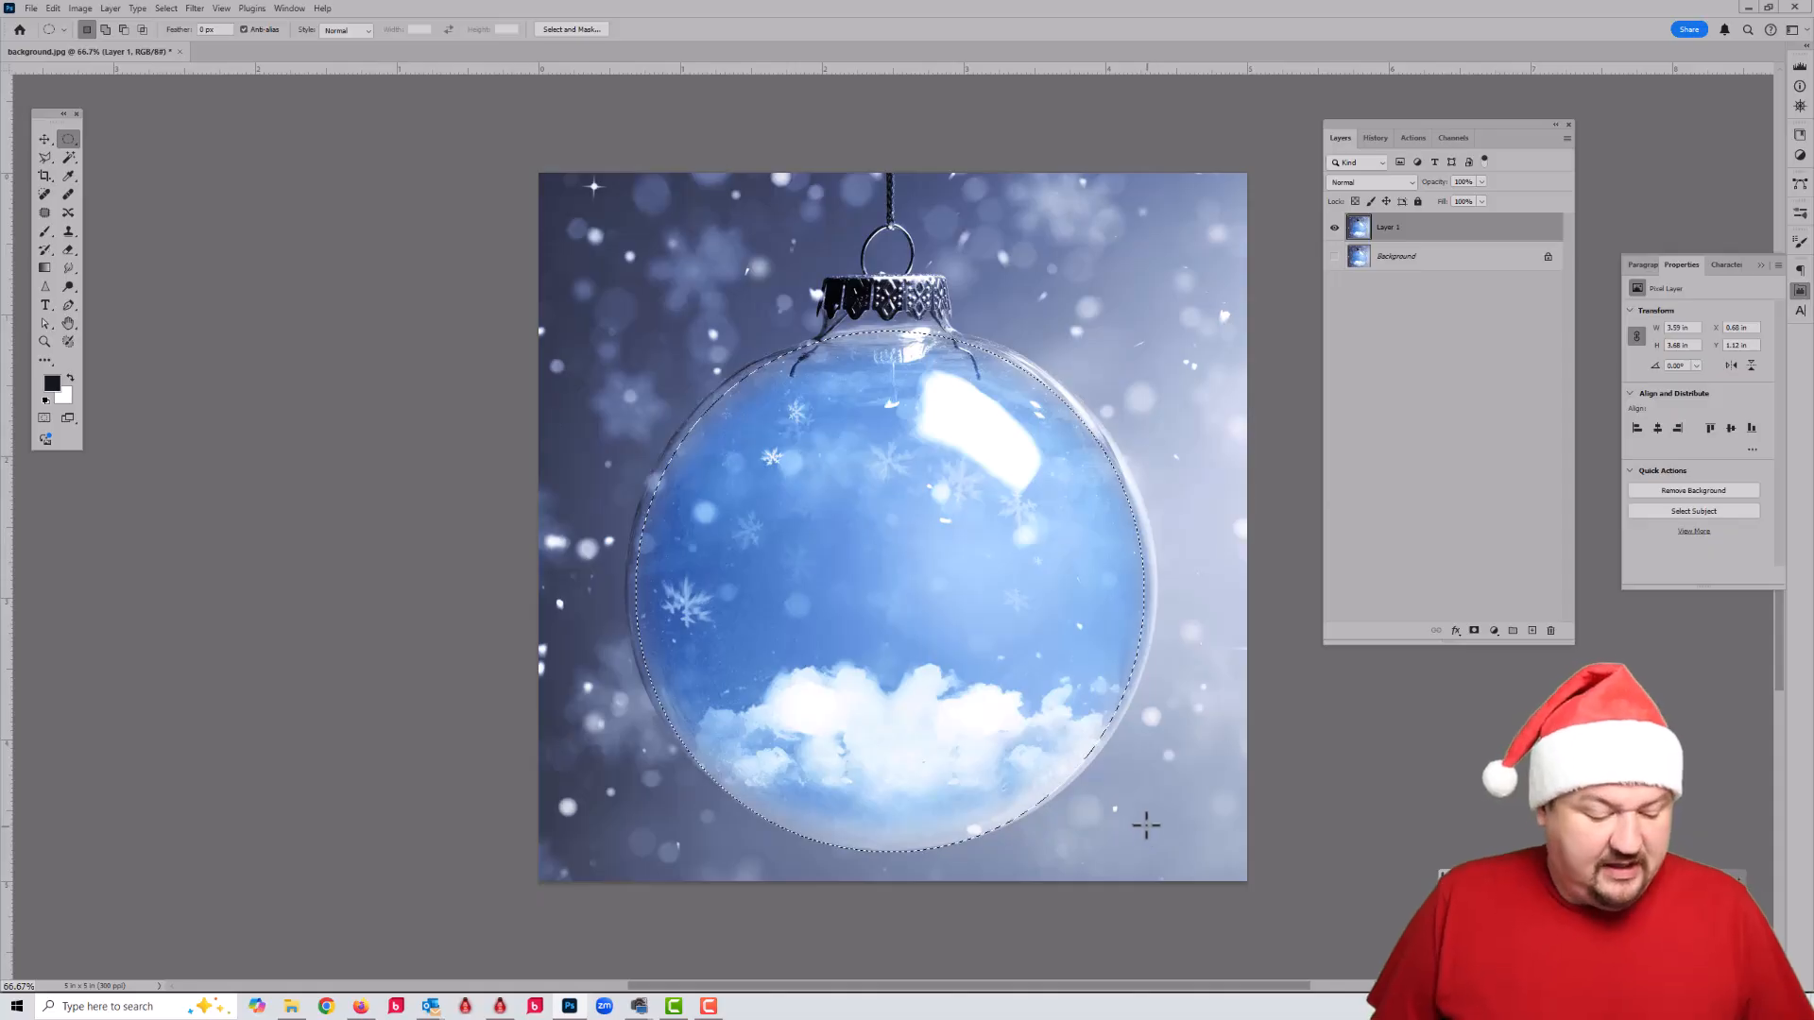
key("Delete")
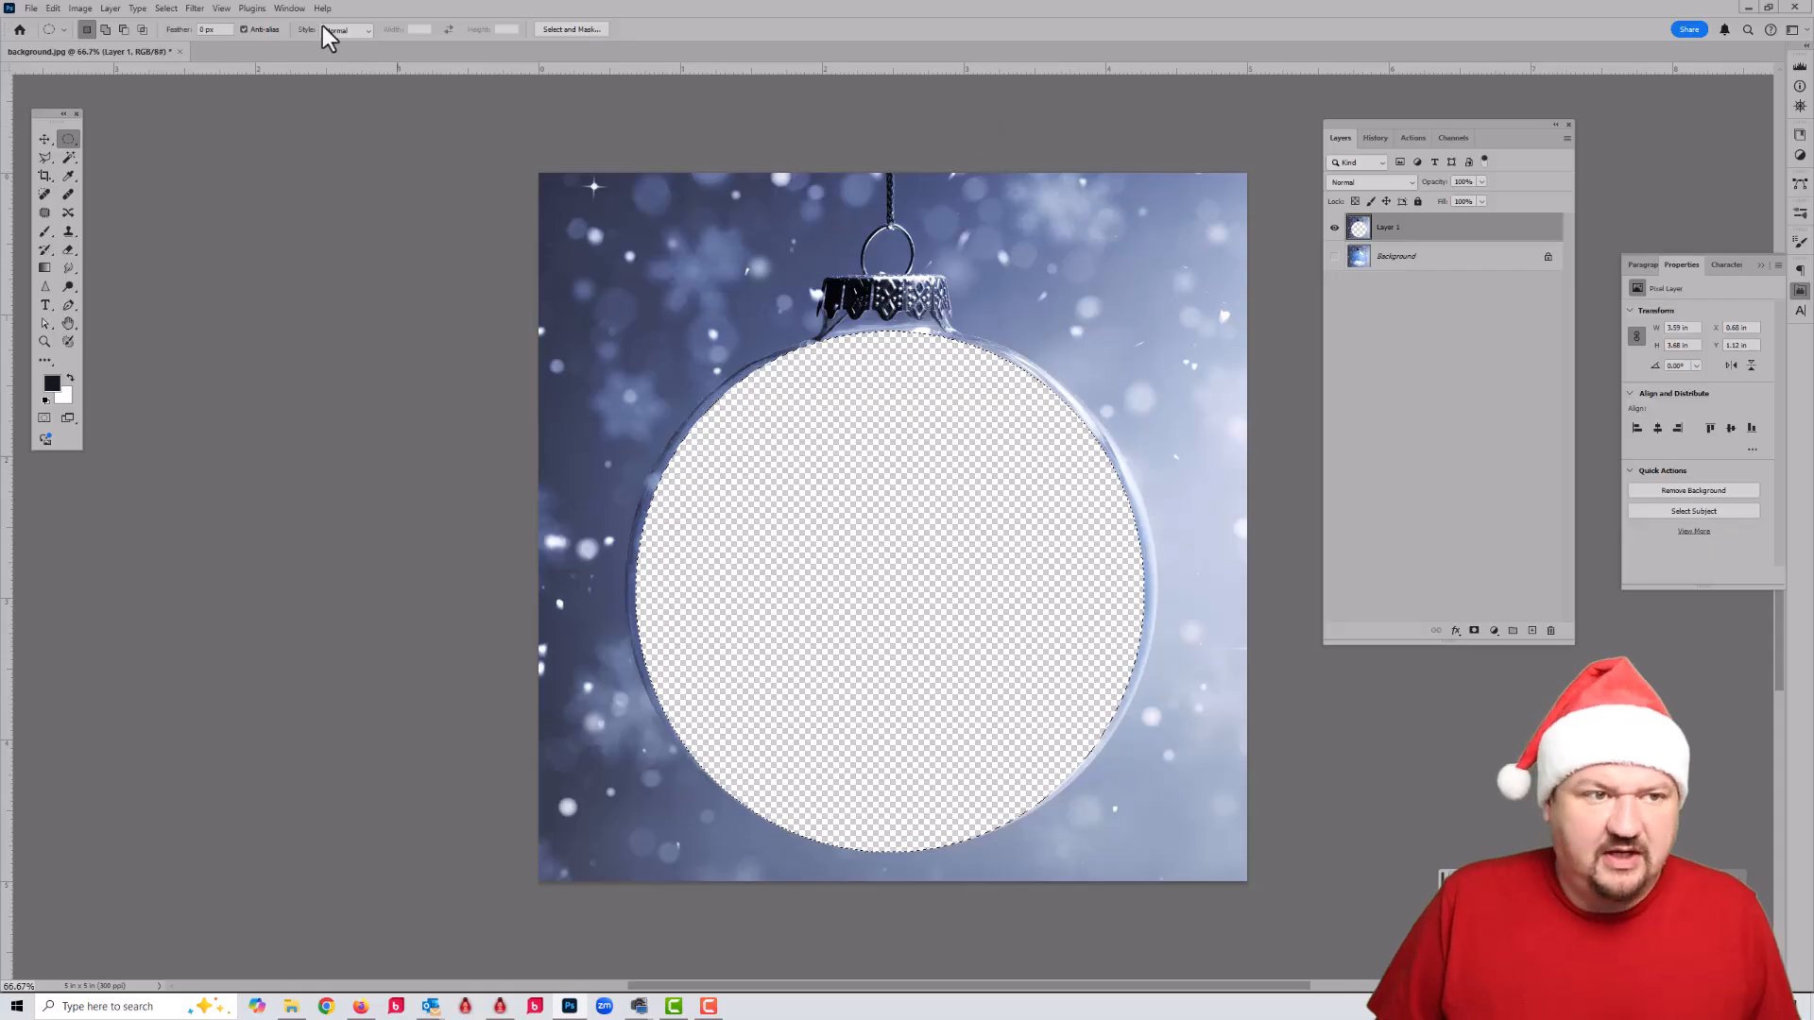
left_click(180, 52)
left_click(893, 366)
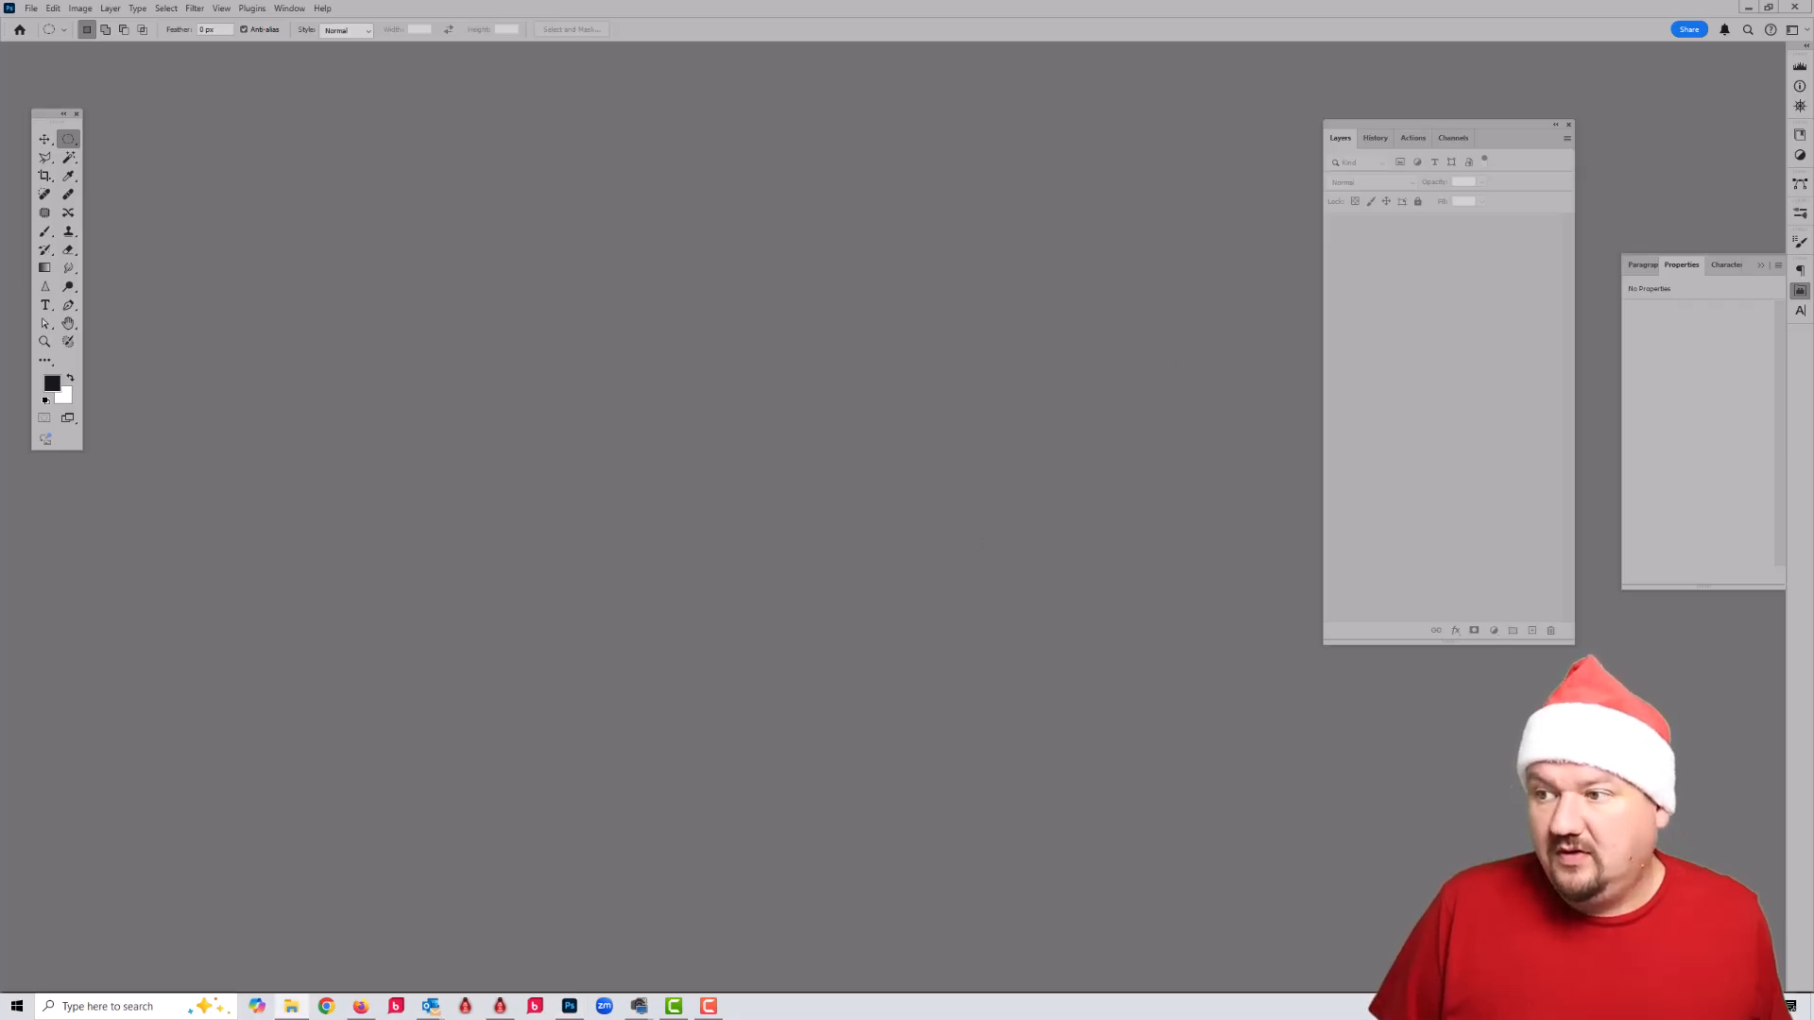
Open overlay.png in Photoshop to examine its transparent ornament interior and soft edges, and return to Darkroom.
left_click_drag(1809, 274, 731, 586)
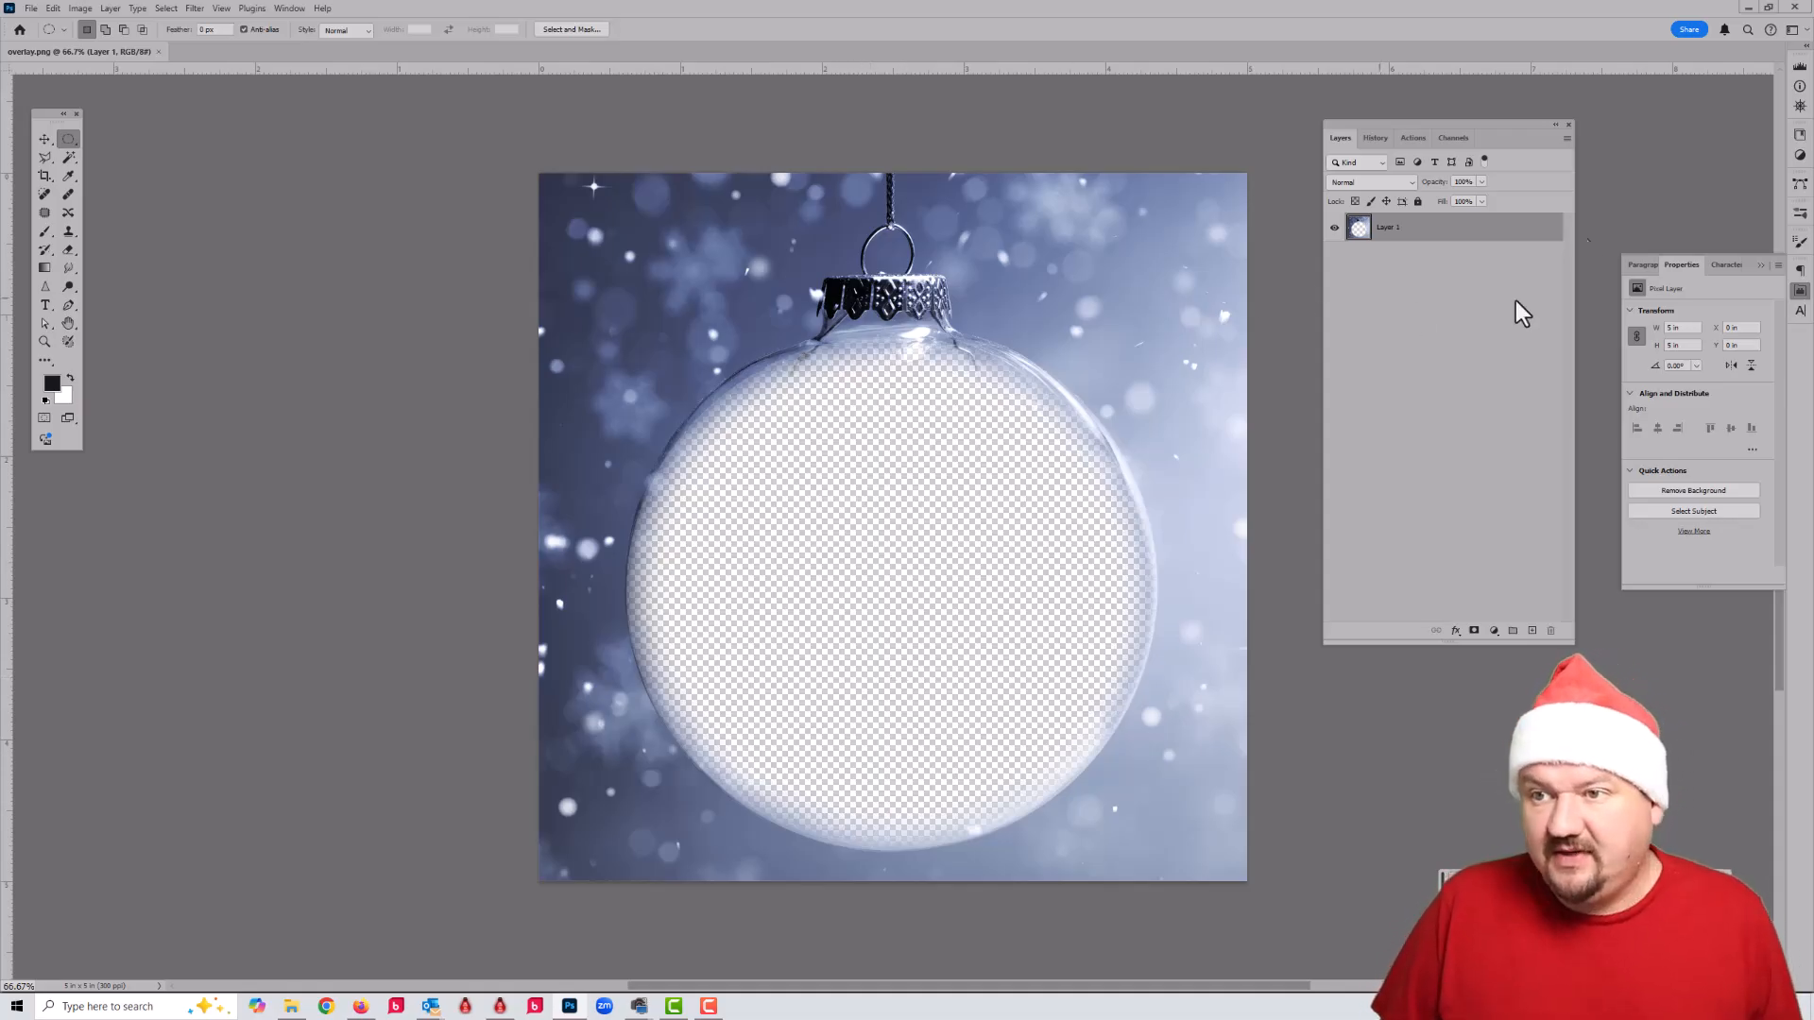
left_click(1746, 9)
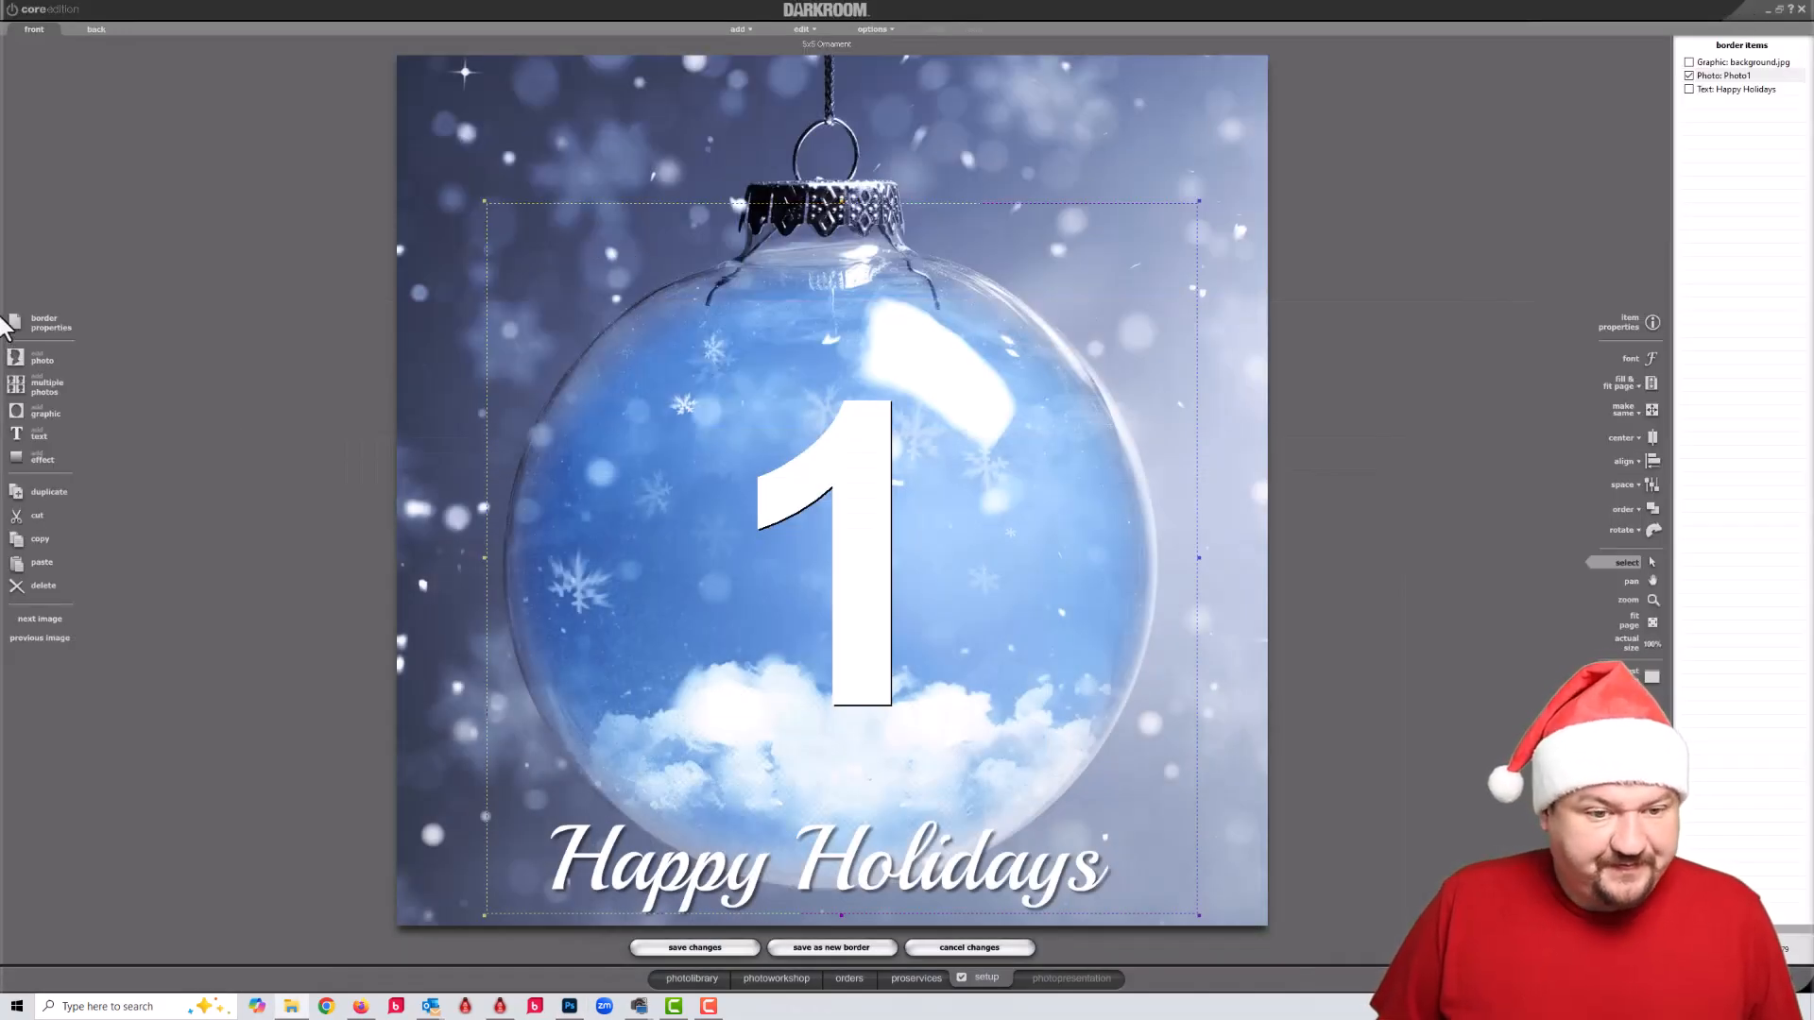
Add overlay.png from the Media Library's Stock graphics folder to the template as a graphic.
left_click(42, 414)
left_click(1015, 359)
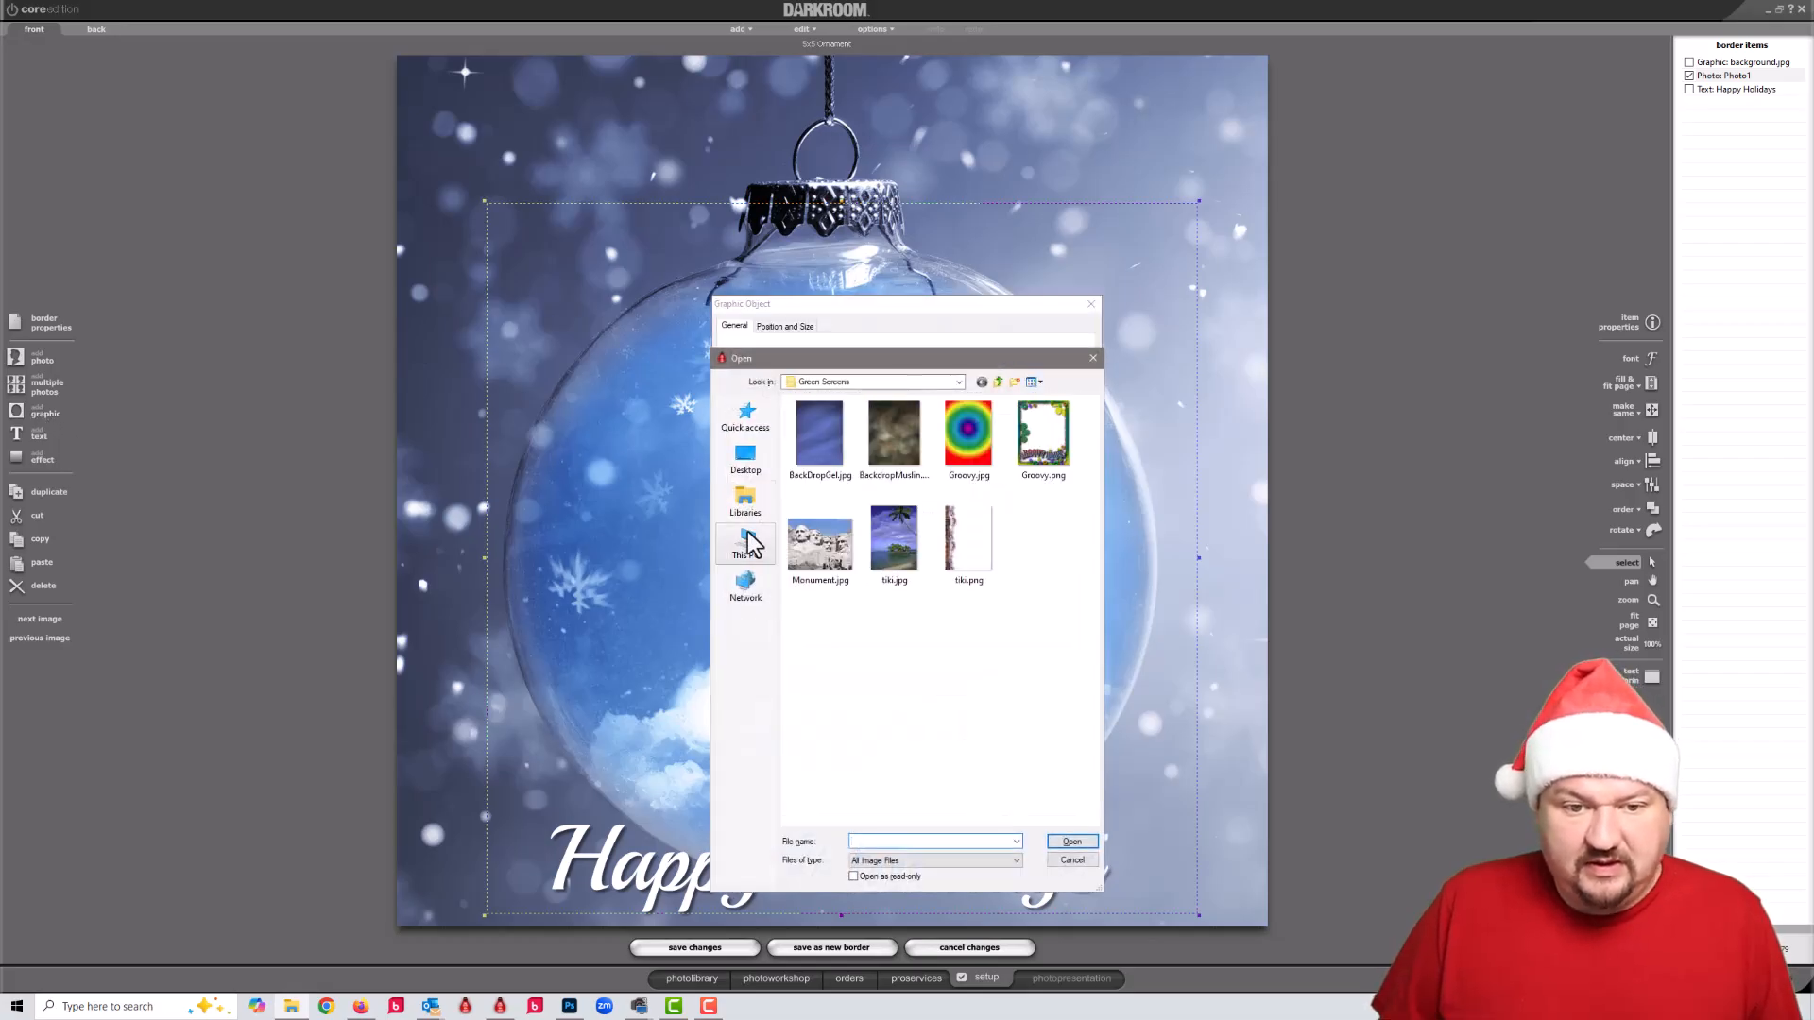
left_click(744, 510)
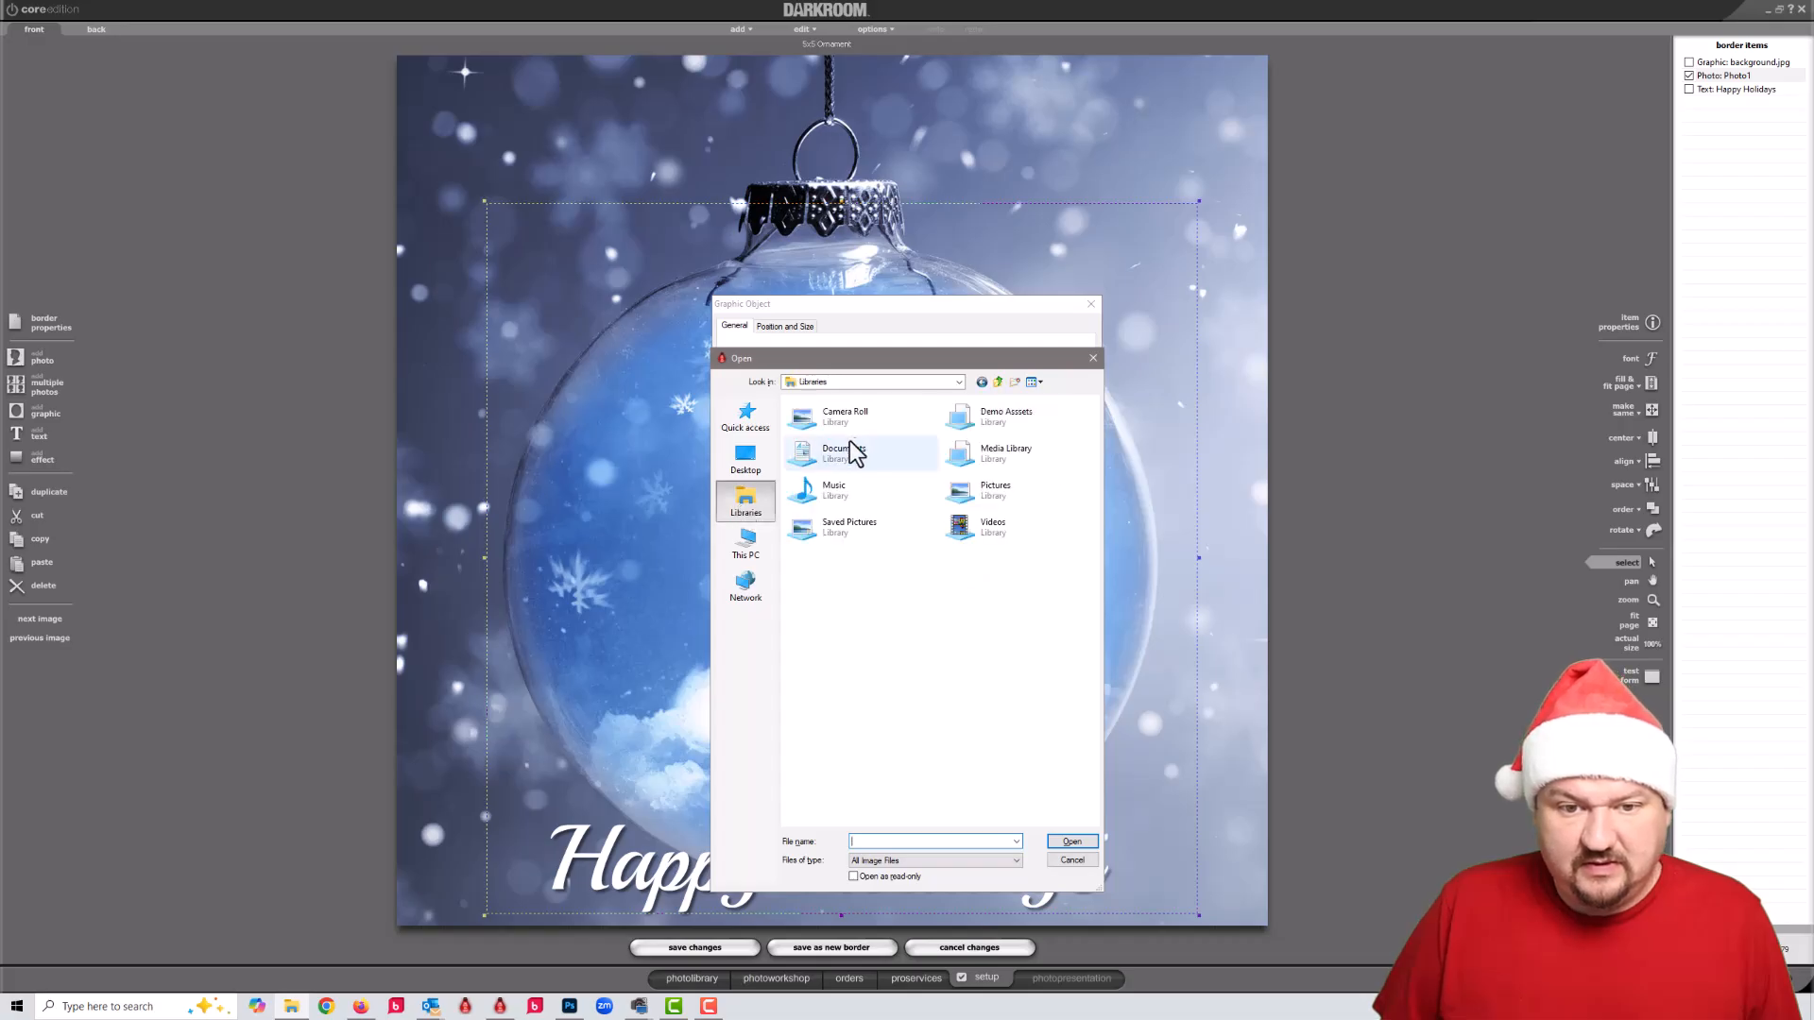
double_click(1009, 451)
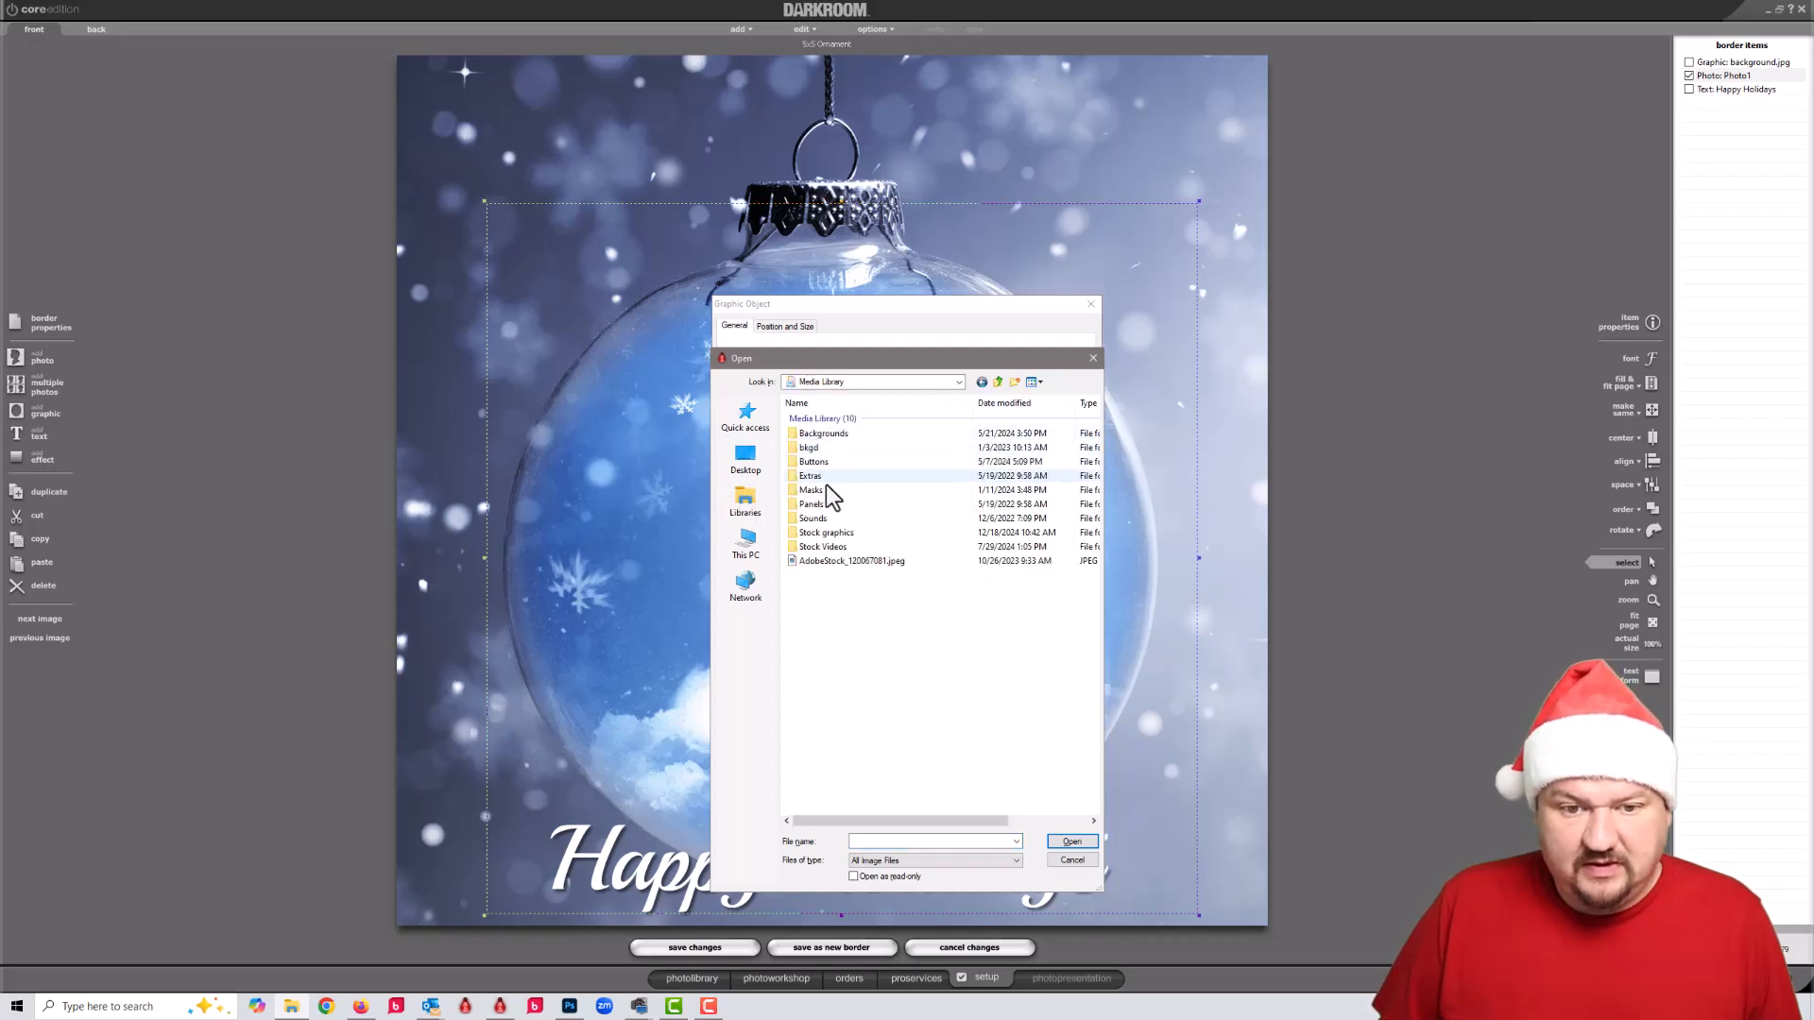
double_click(829, 532)
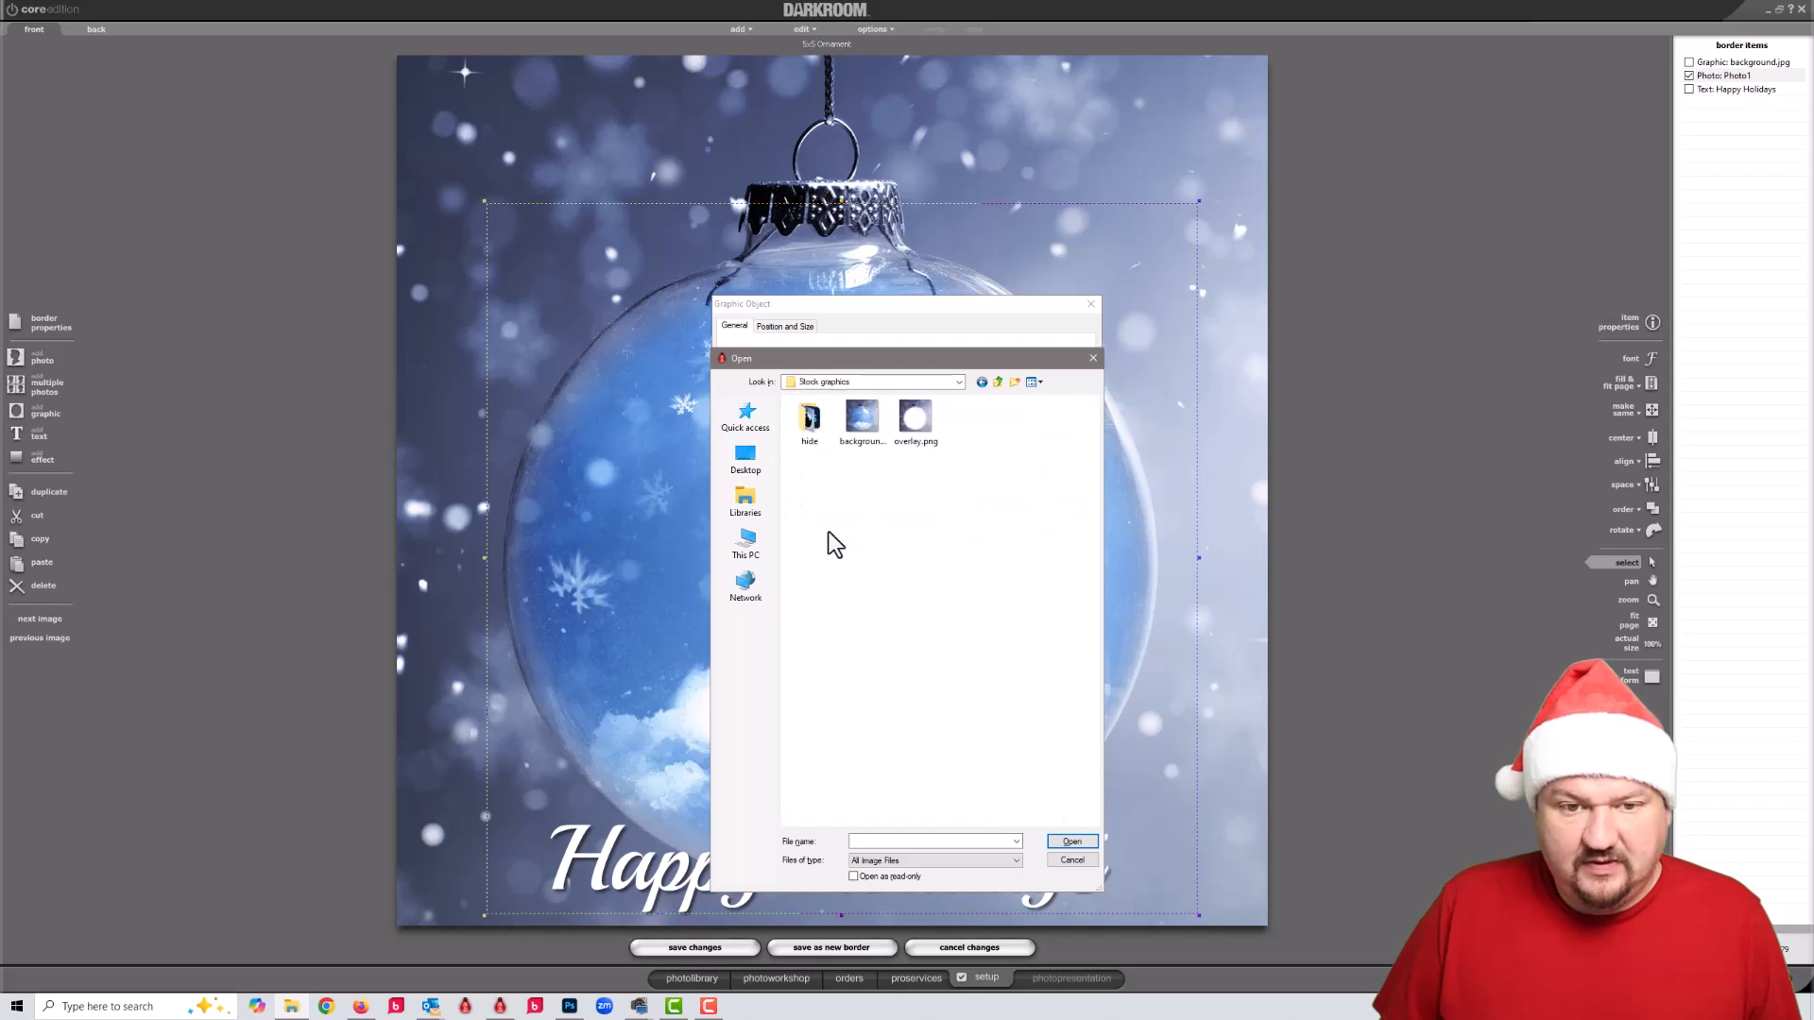
left_click(916, 419)
left_click(1073, 842)
left_click(1013, 682)
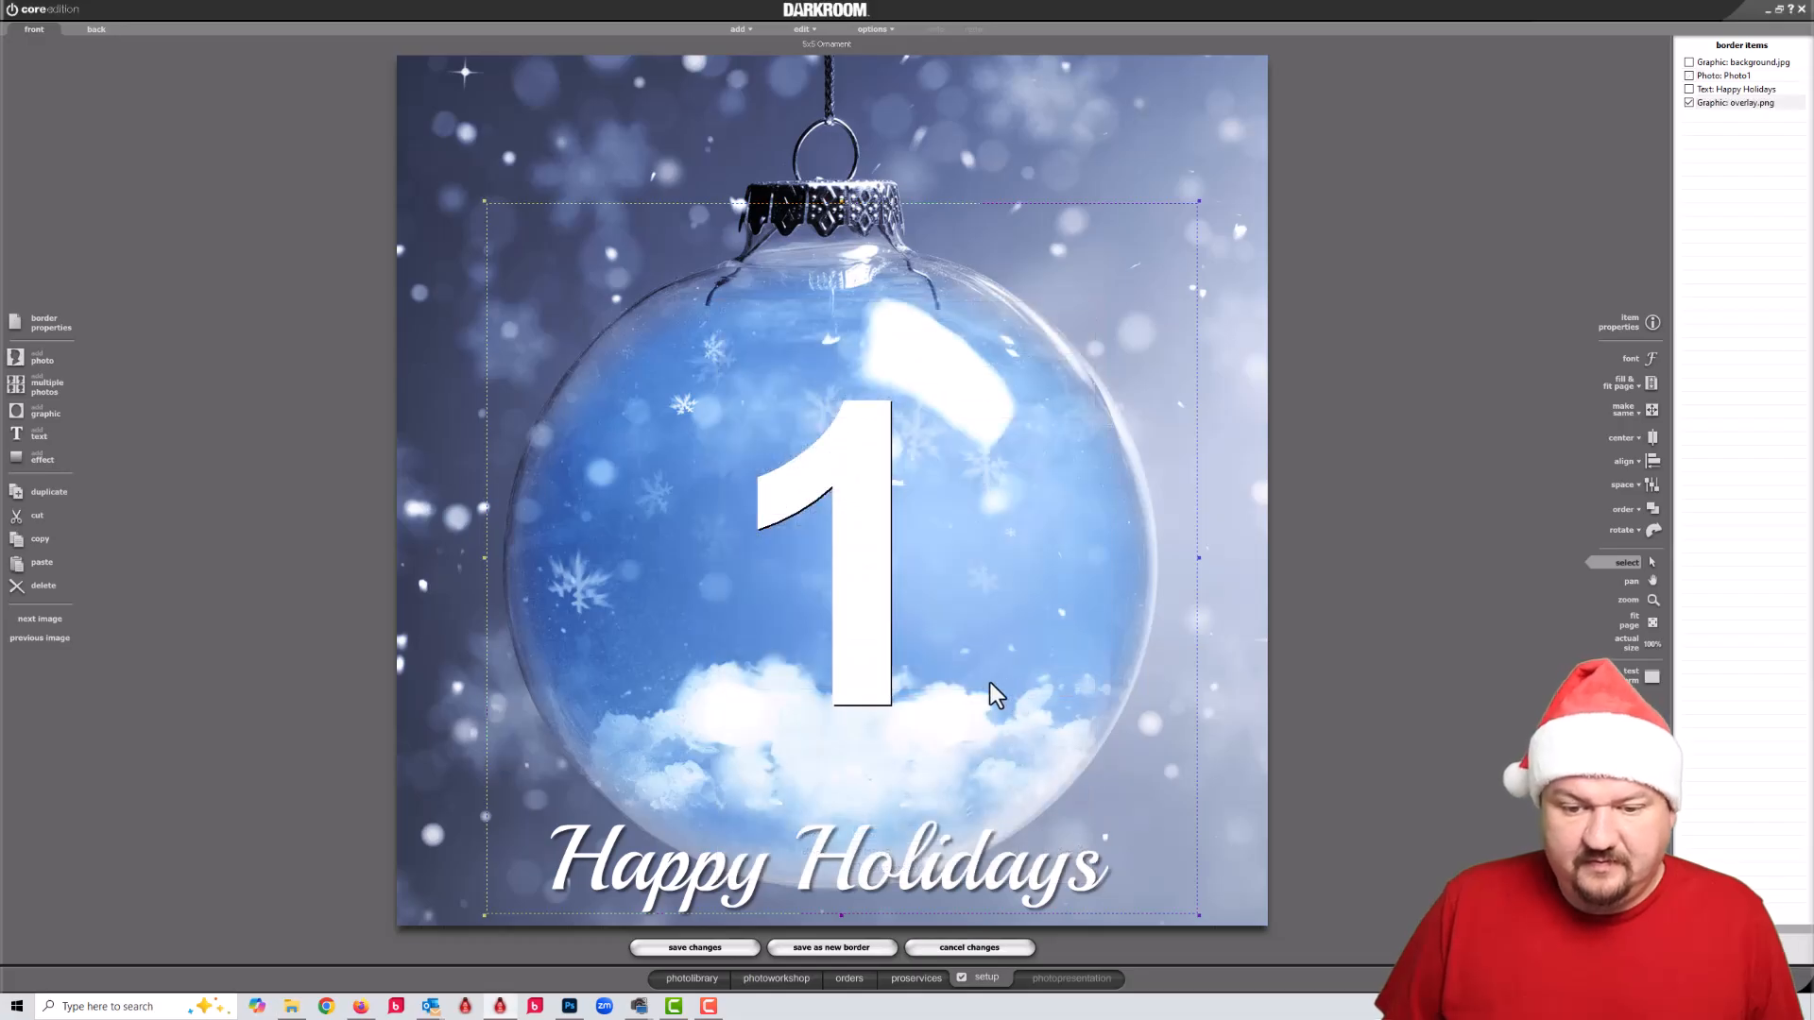
Fit overlay.png to the full page, ordered between the photo and the Happy Holidays text, and save the template.
left_click_drag(1725, 102, 1724, 89)
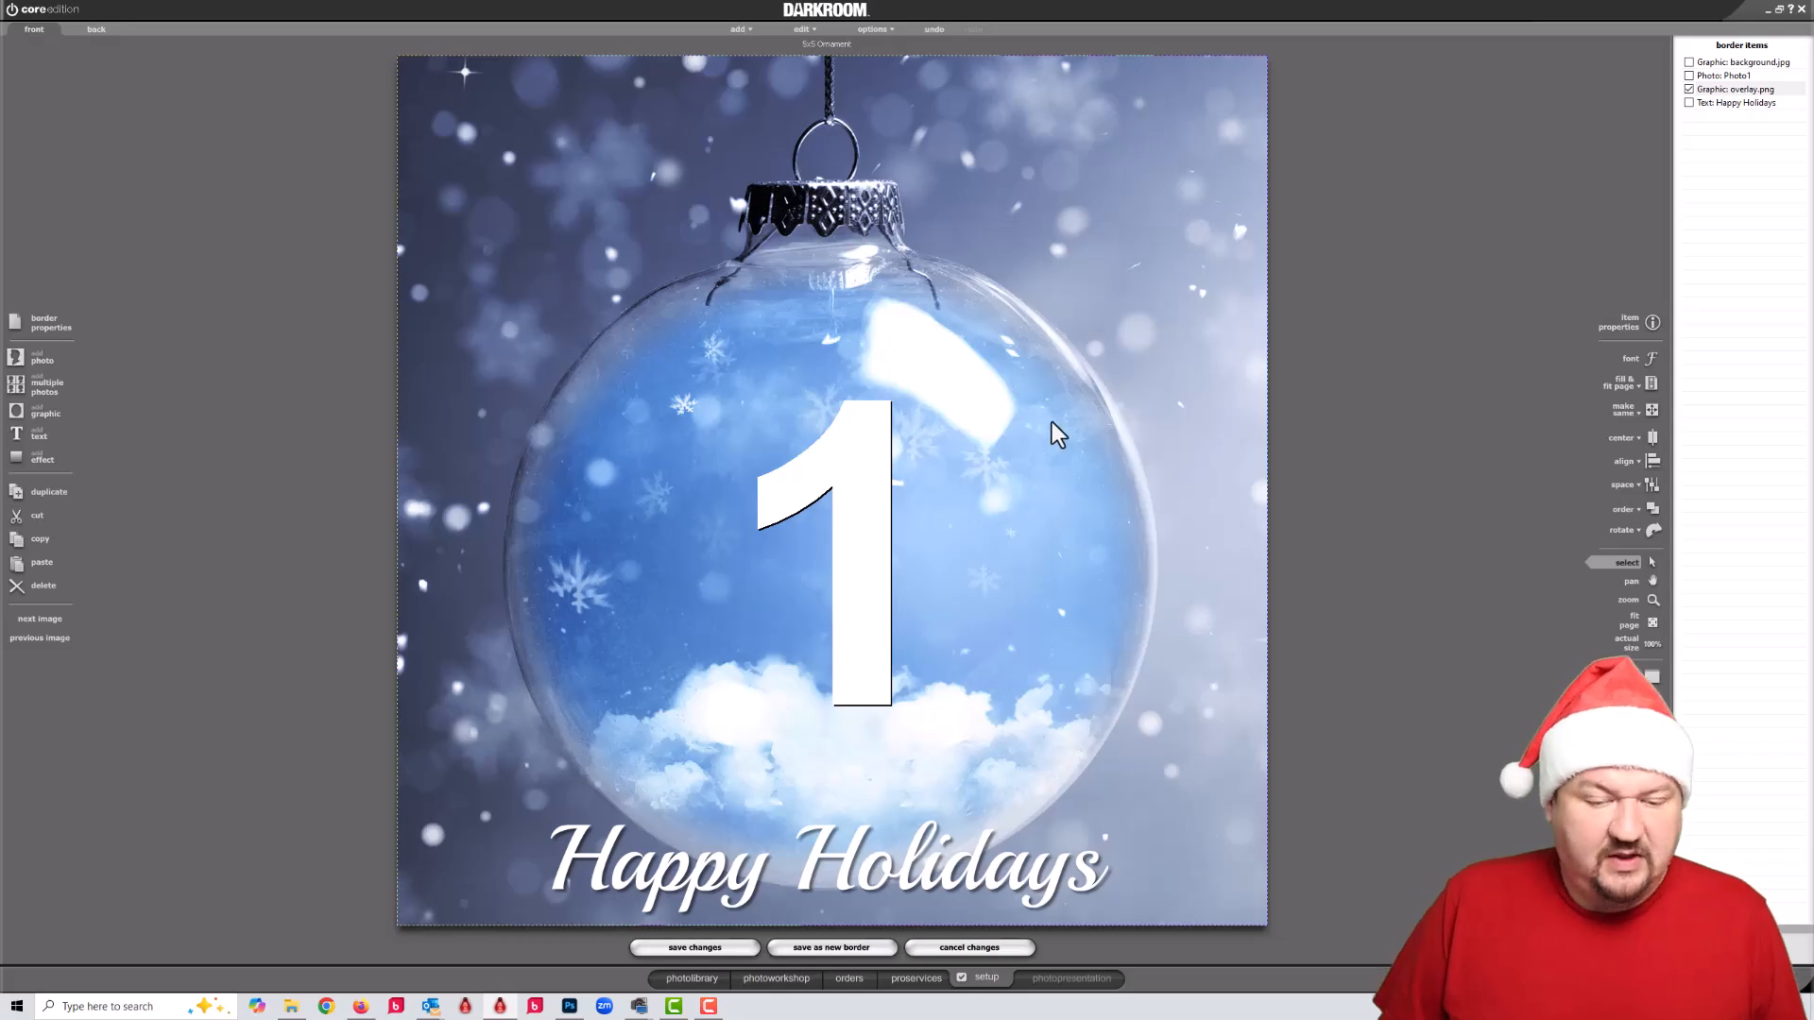
left_click(684, 947)
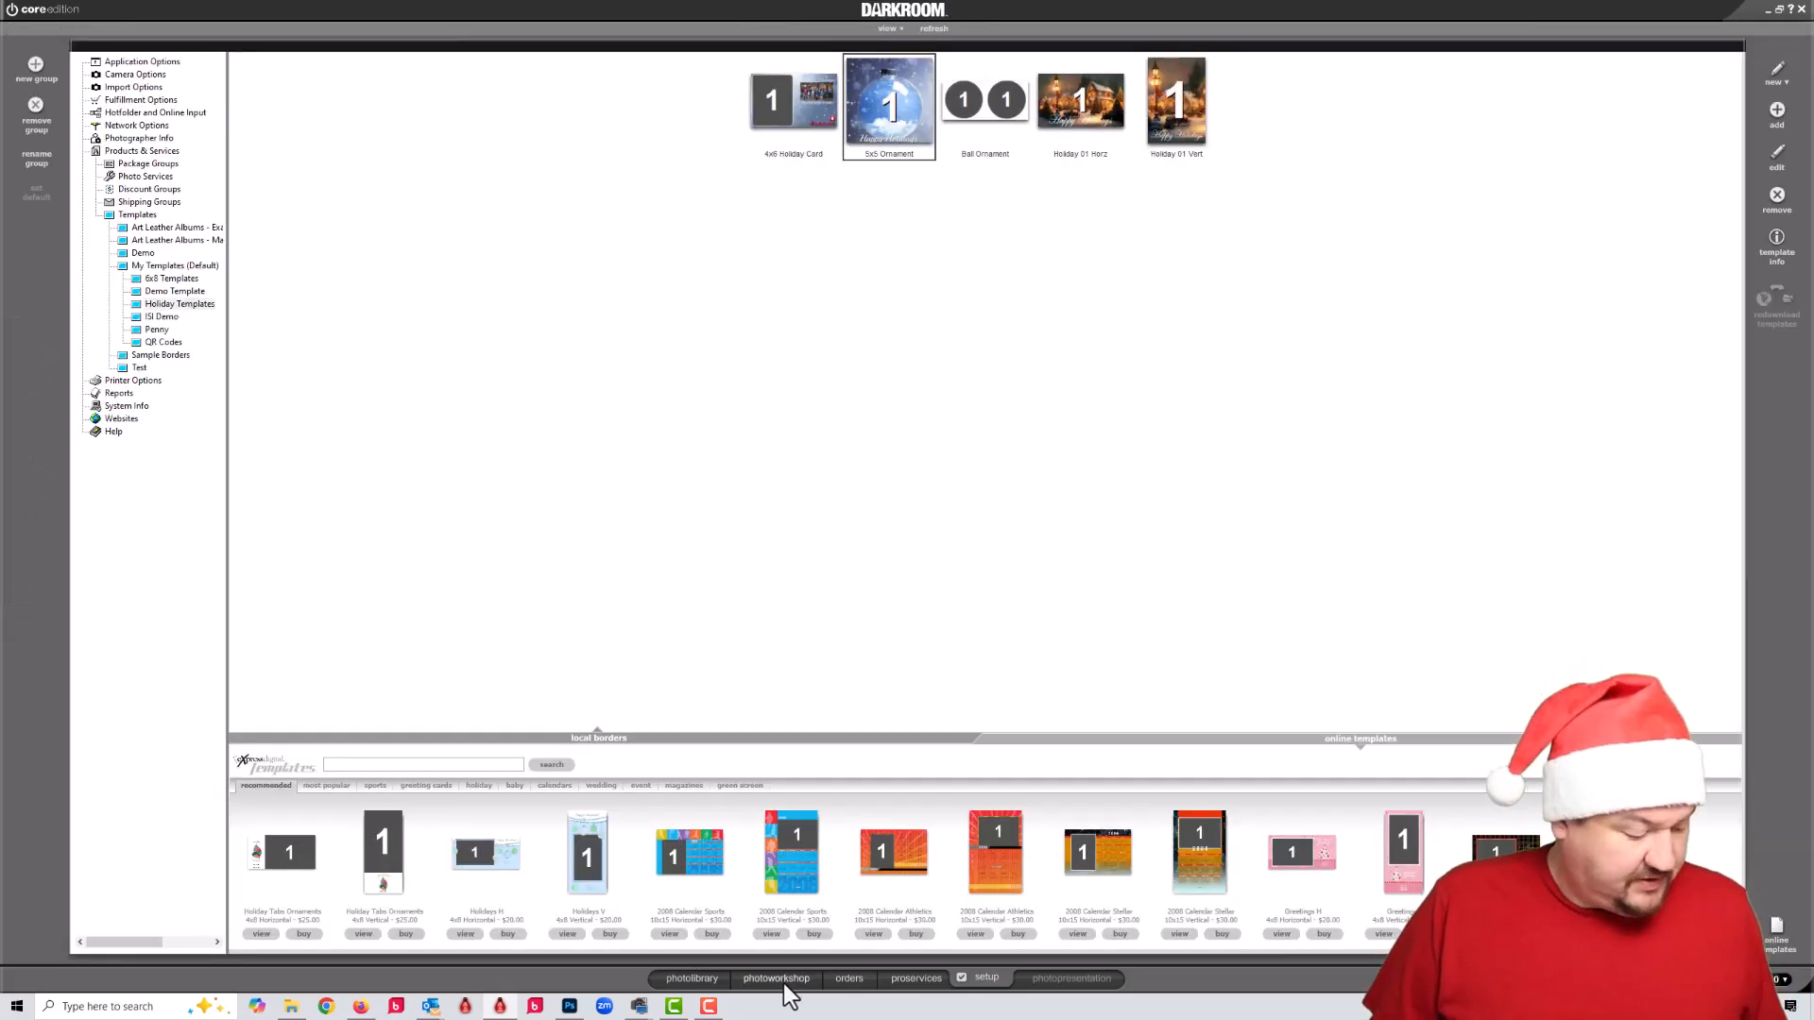
Return to the photo workshop and move and scale down the girl so she sits inside the ornament.
left_click(784, 981)
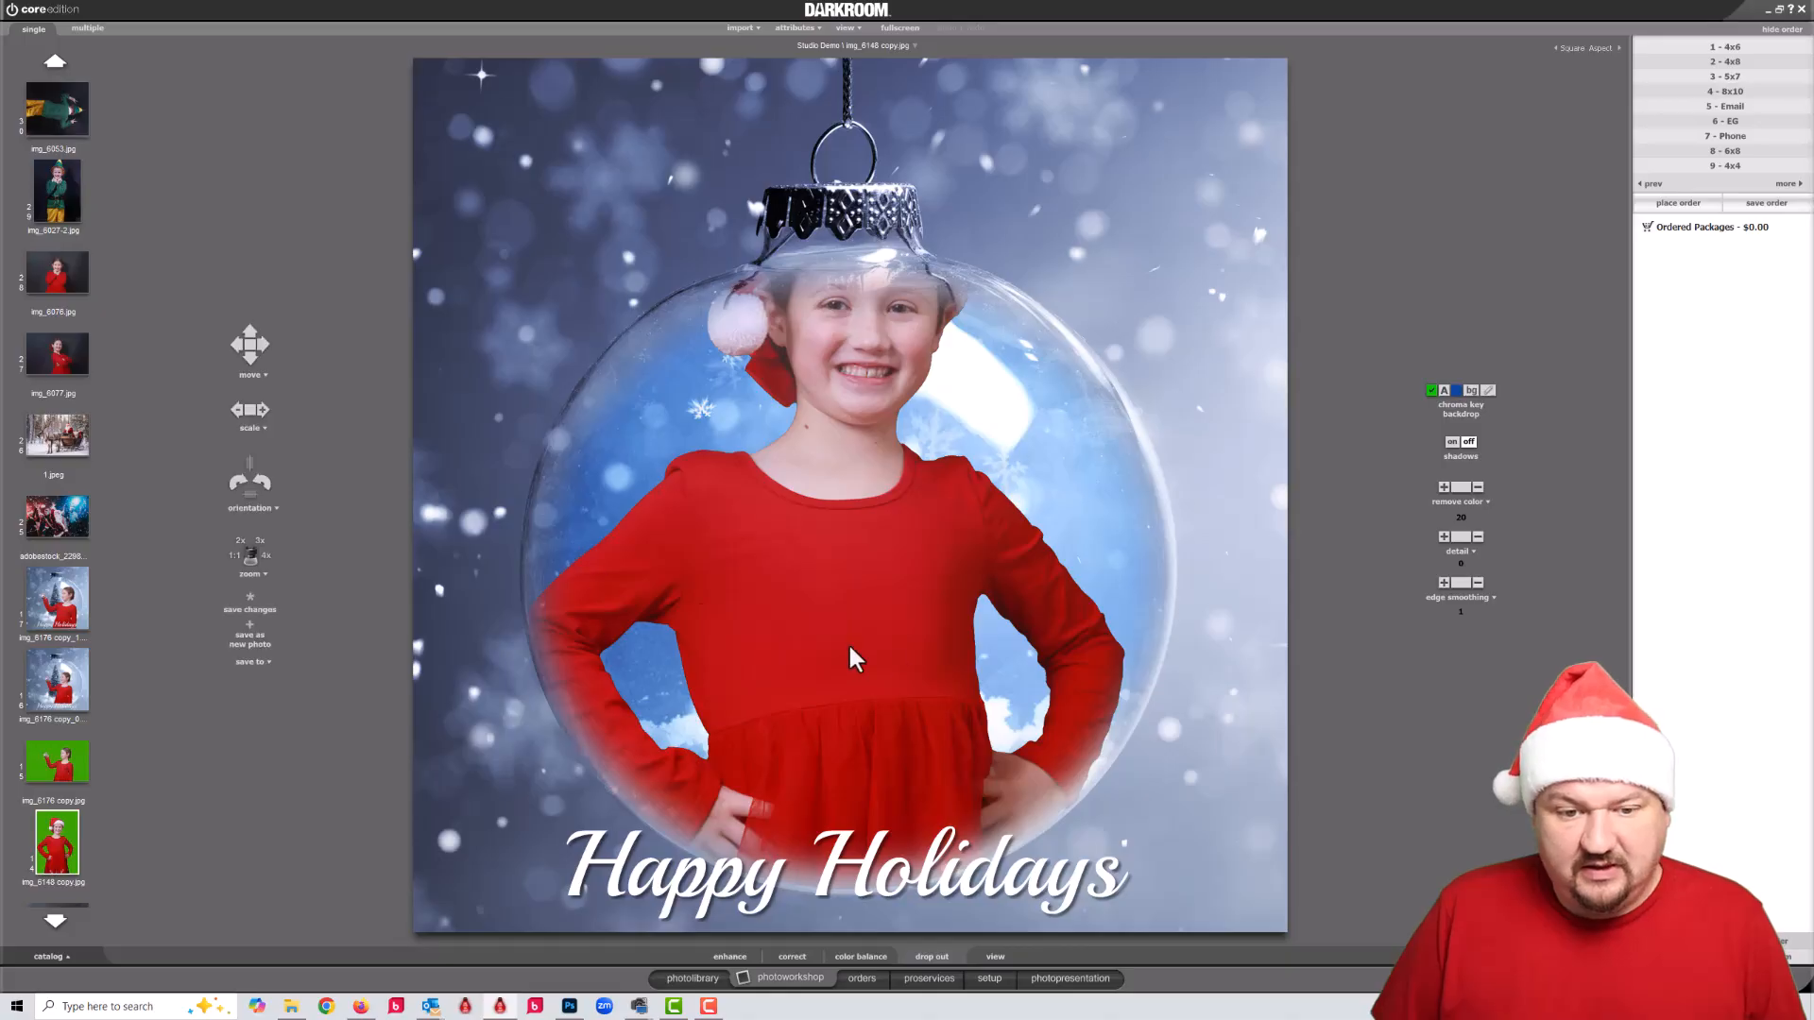
left_click_drag(860, 565, 871, 578)
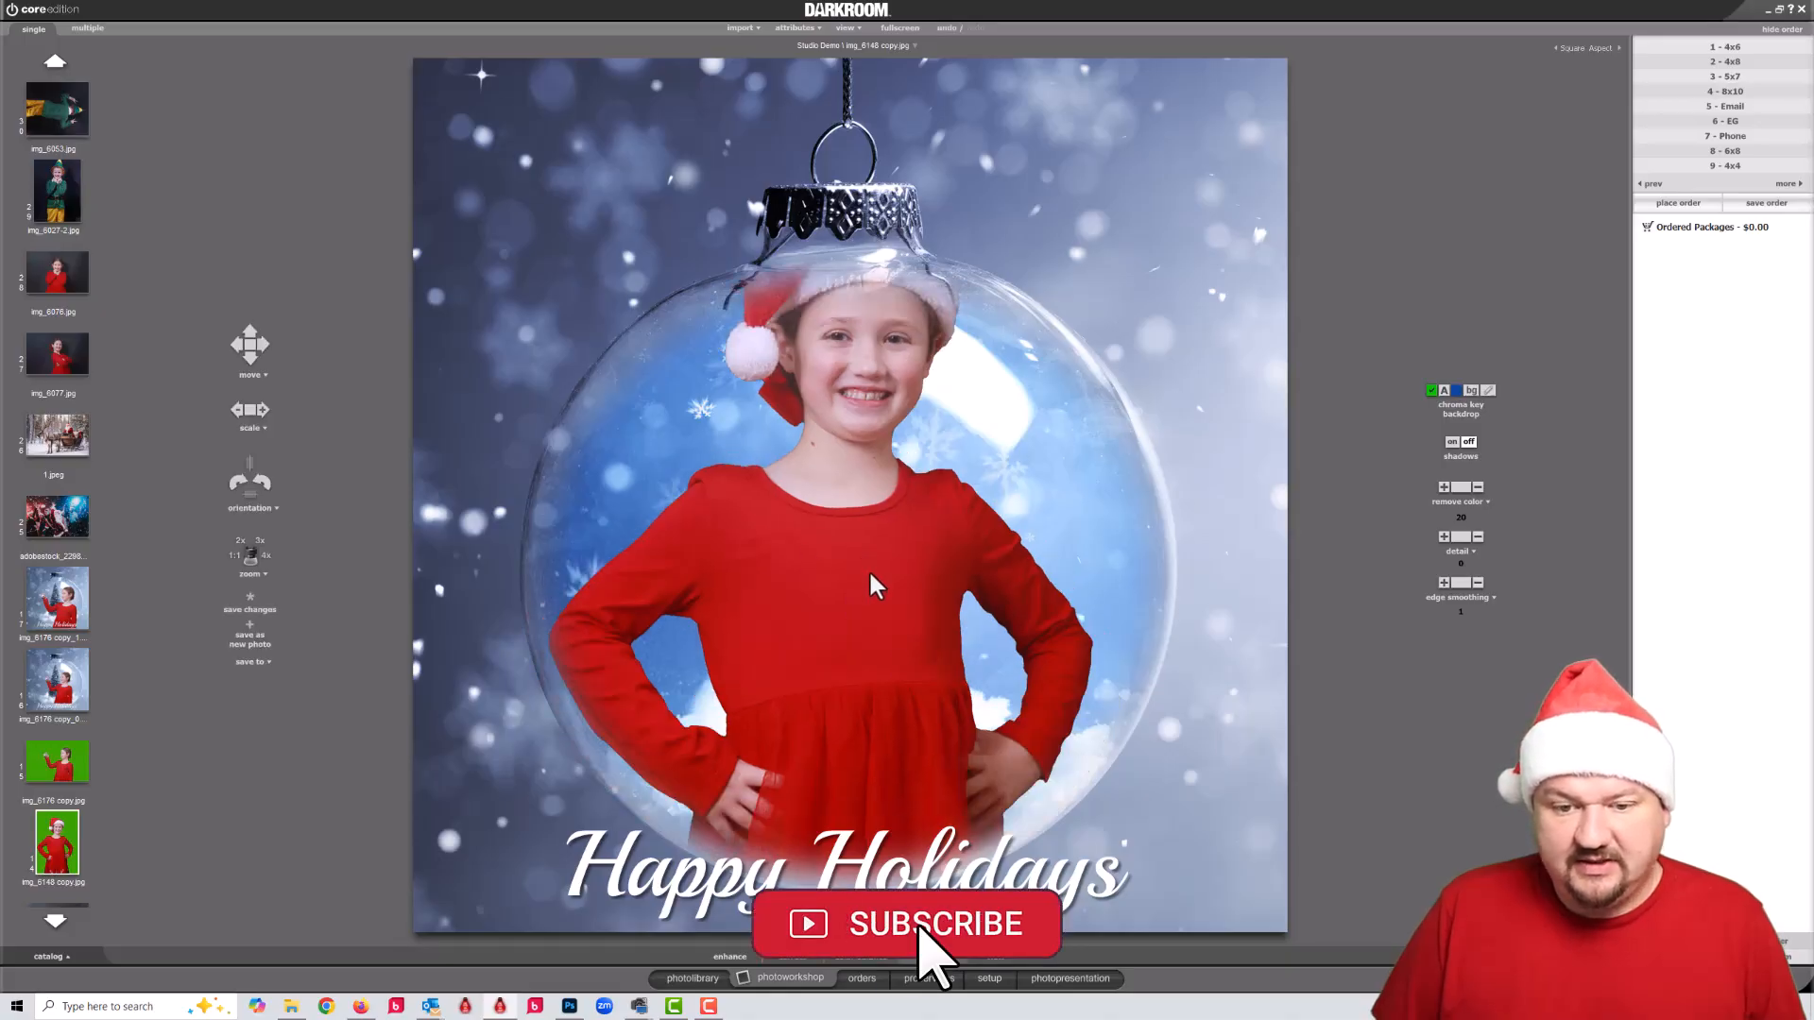
scroll(870, 575, "down", 5)
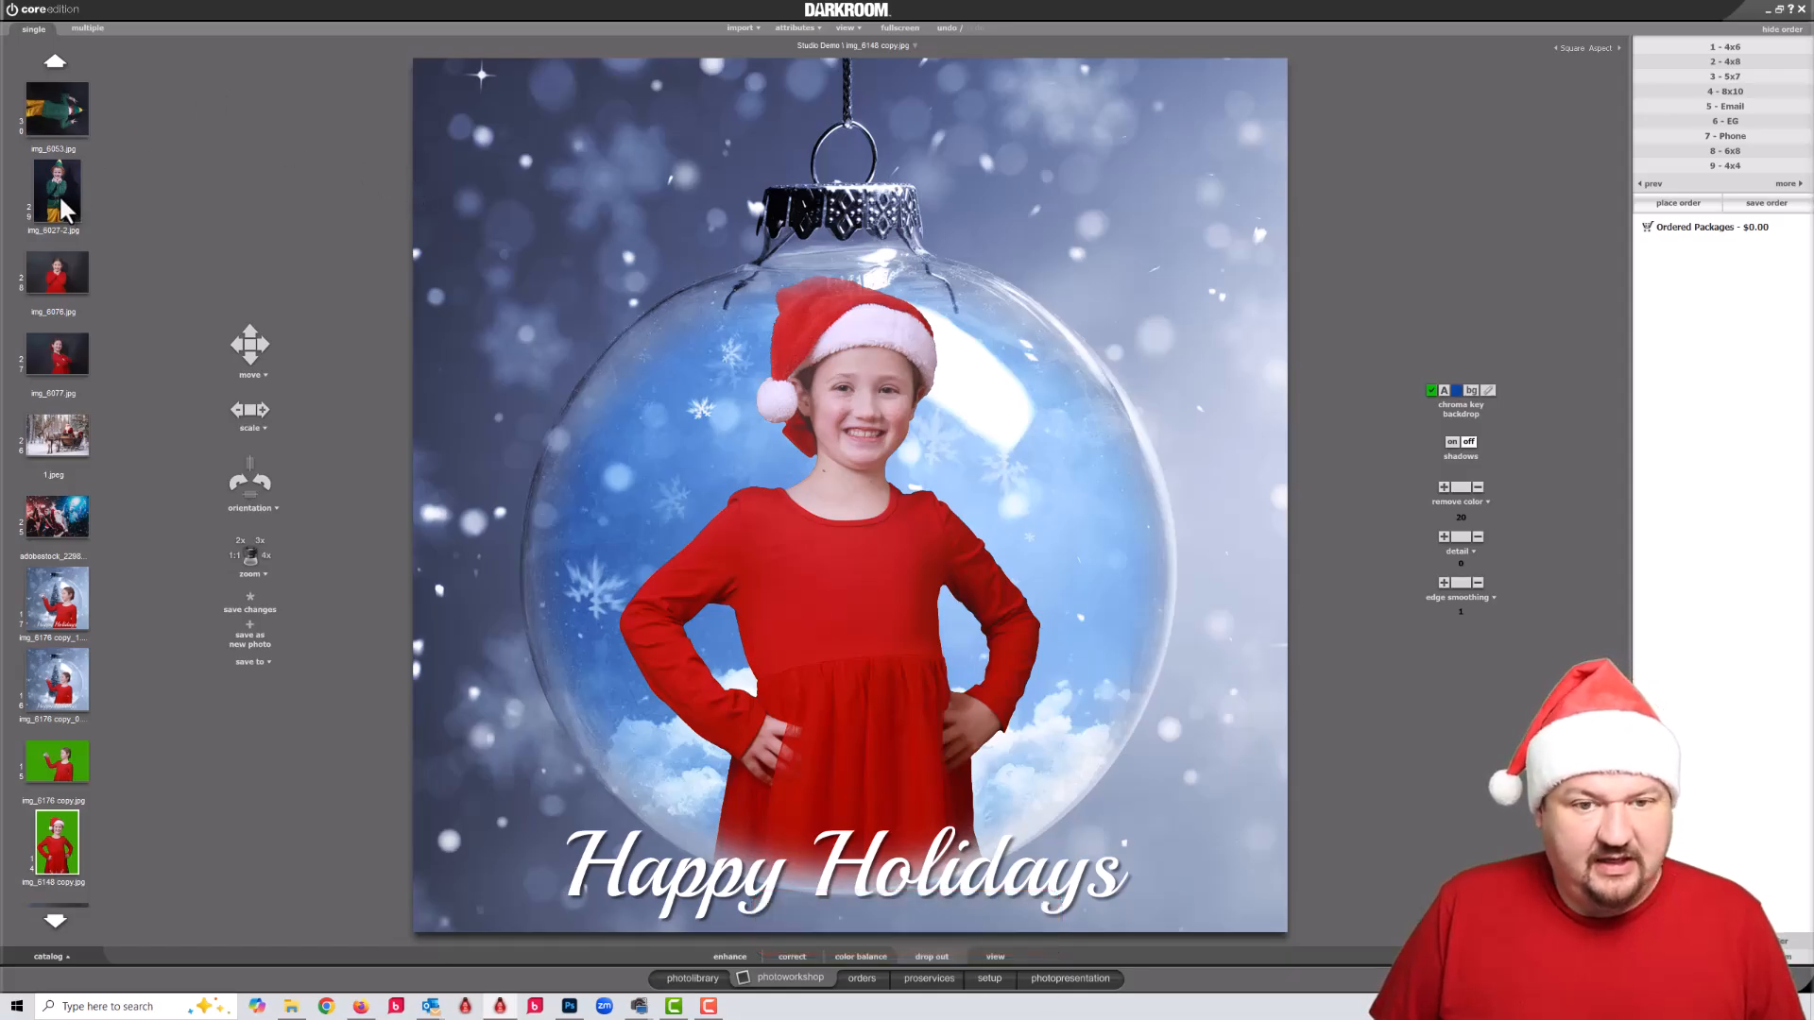
Place the elf-costume child's photo in the ornament template and adjust its size and position within the globe.
left_click_drag(59, 195, 885, 529)
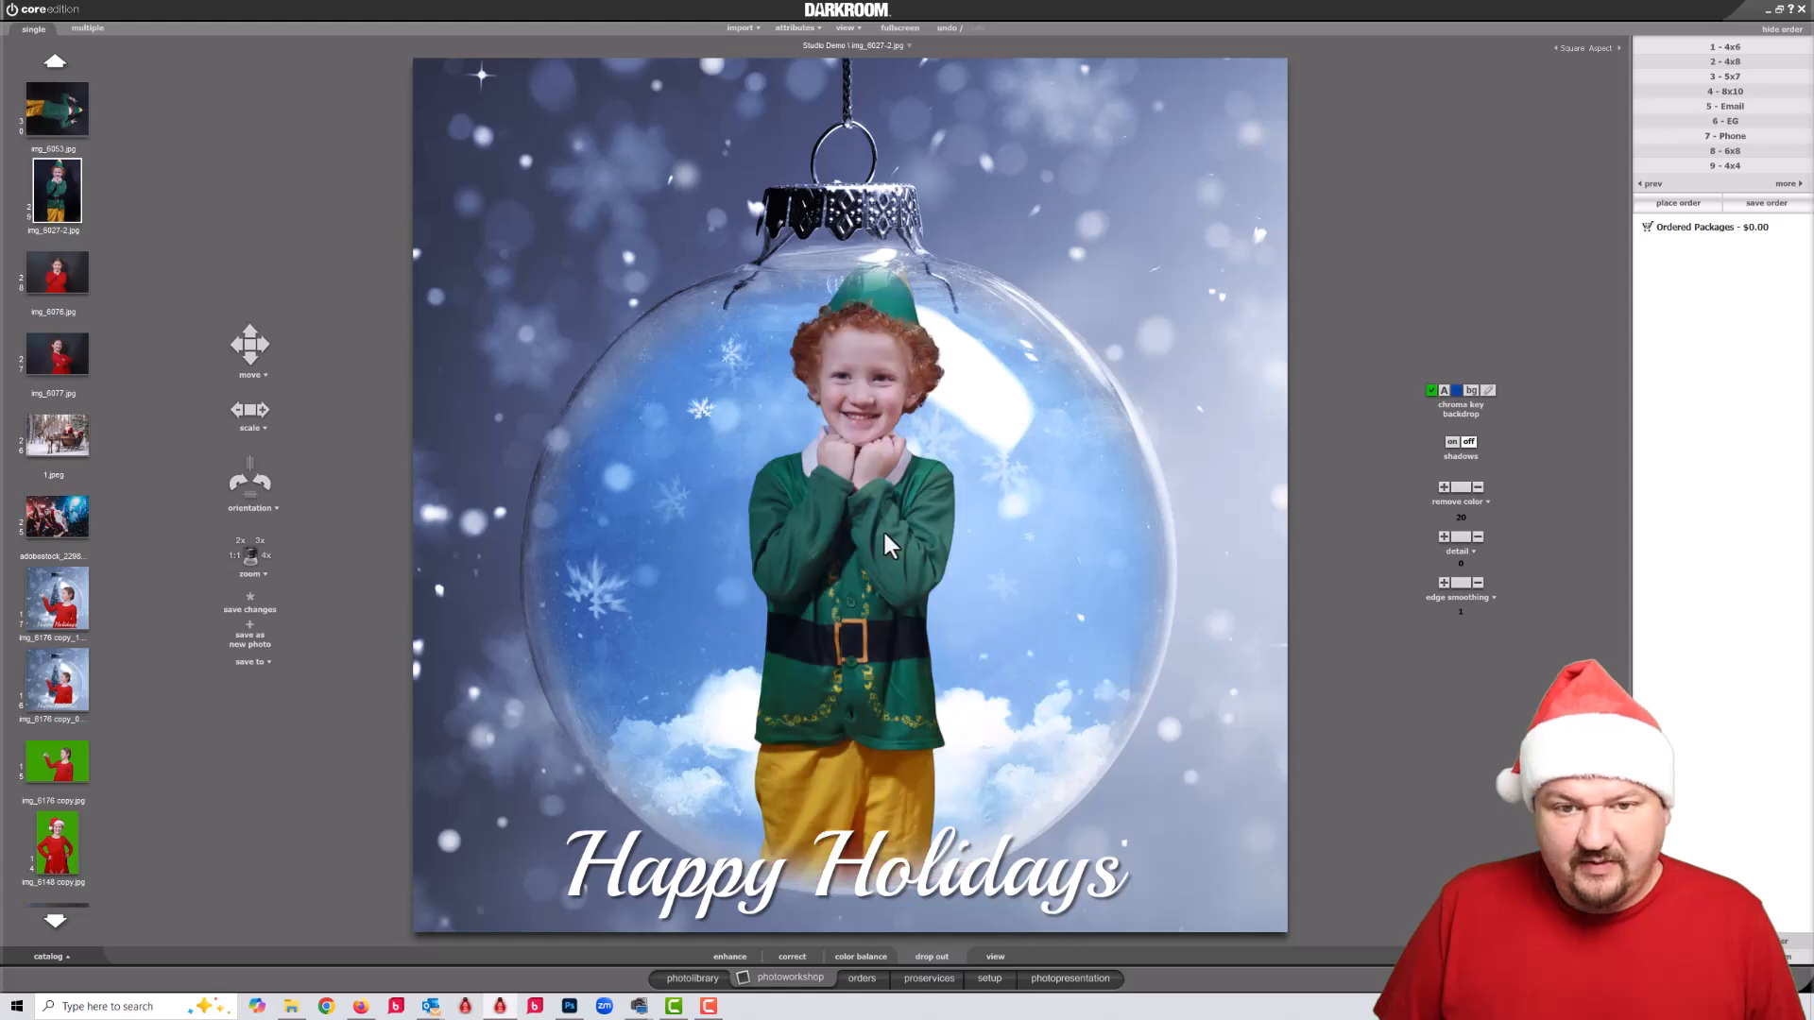
left_click_drag(845, 612, 853, 651)
scroll(855, 652, "up", 2)
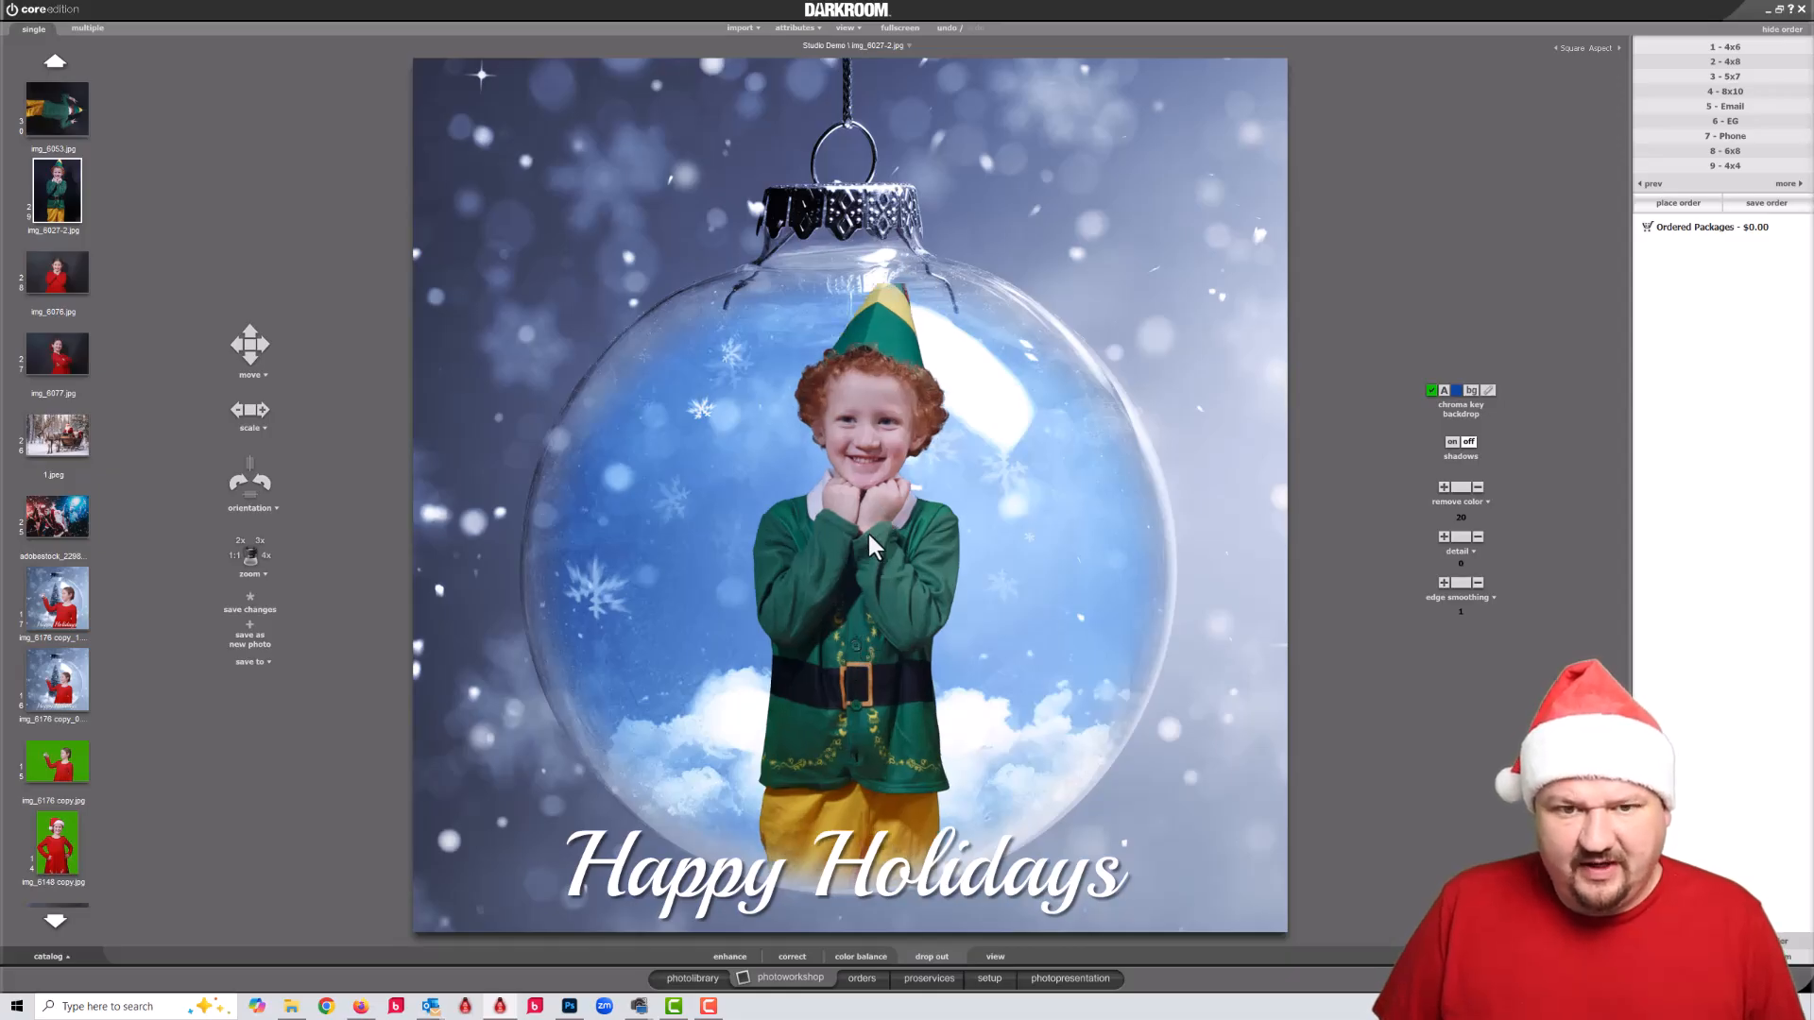
left_click_drag(867, 531, 865, 520)
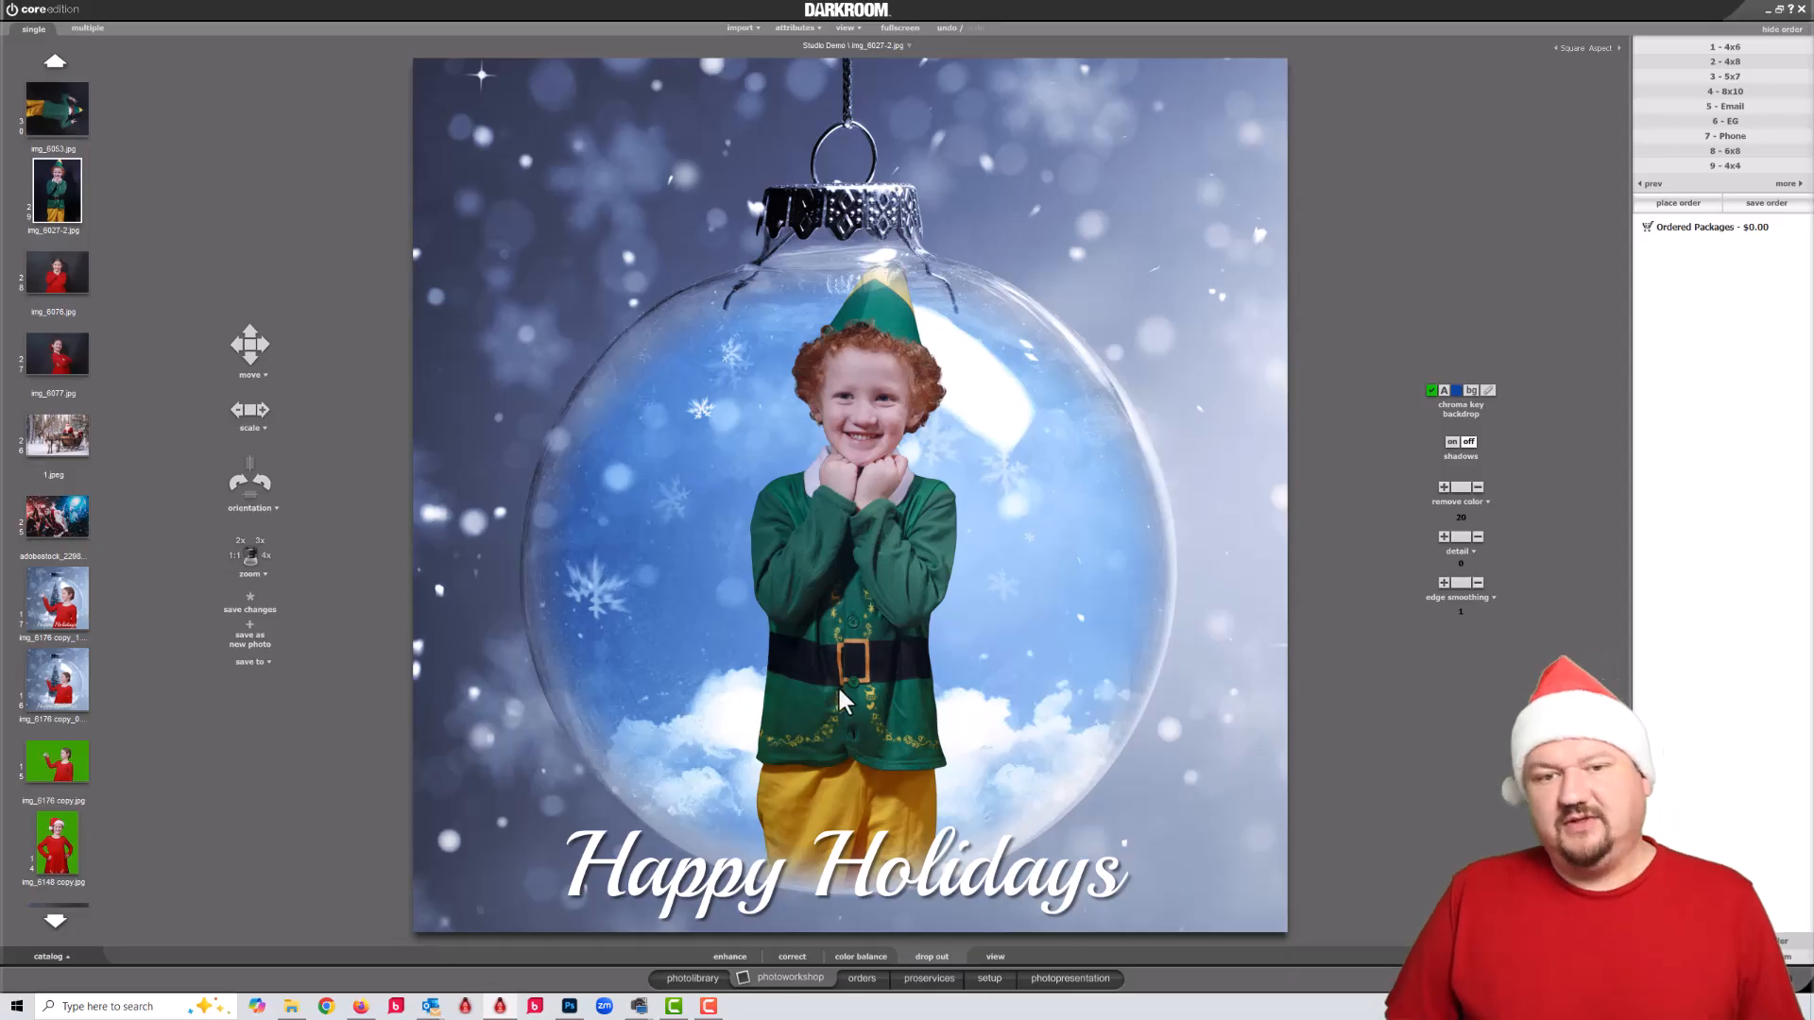